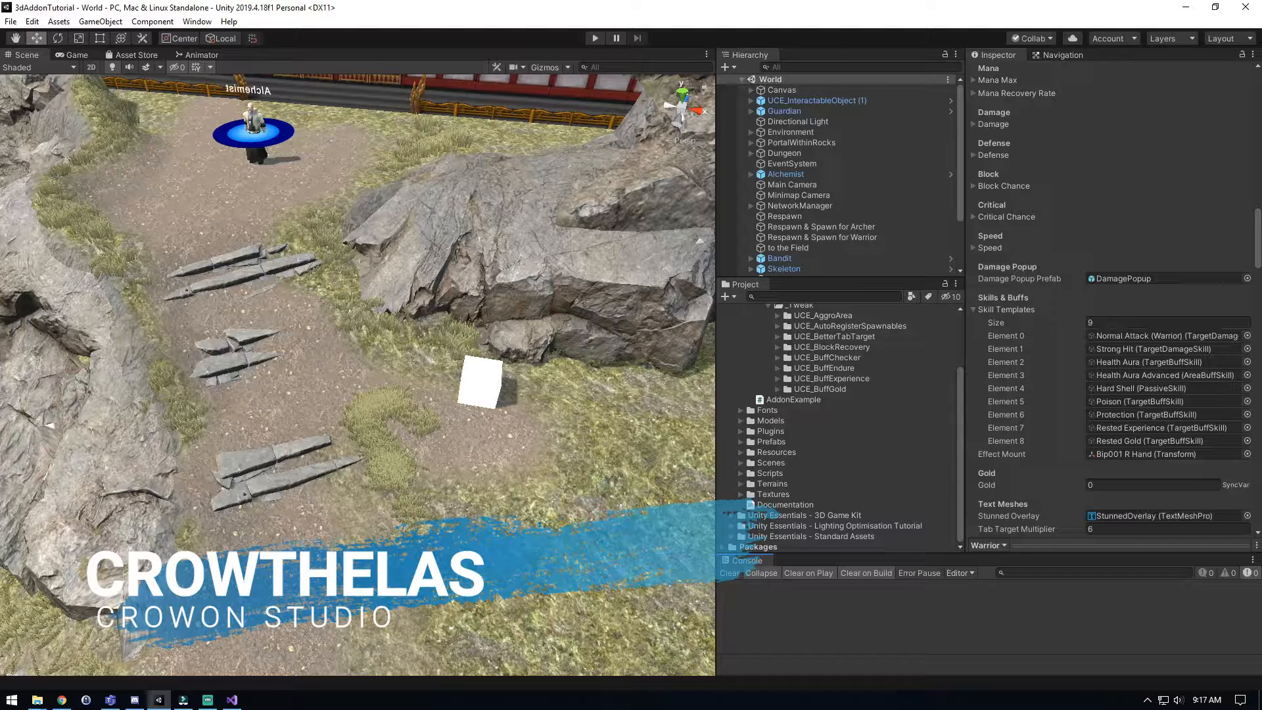
Import the UCE BuffInvincibility custom package into the _Tweak folder of the project.
scroll(841, 428, up, 3)
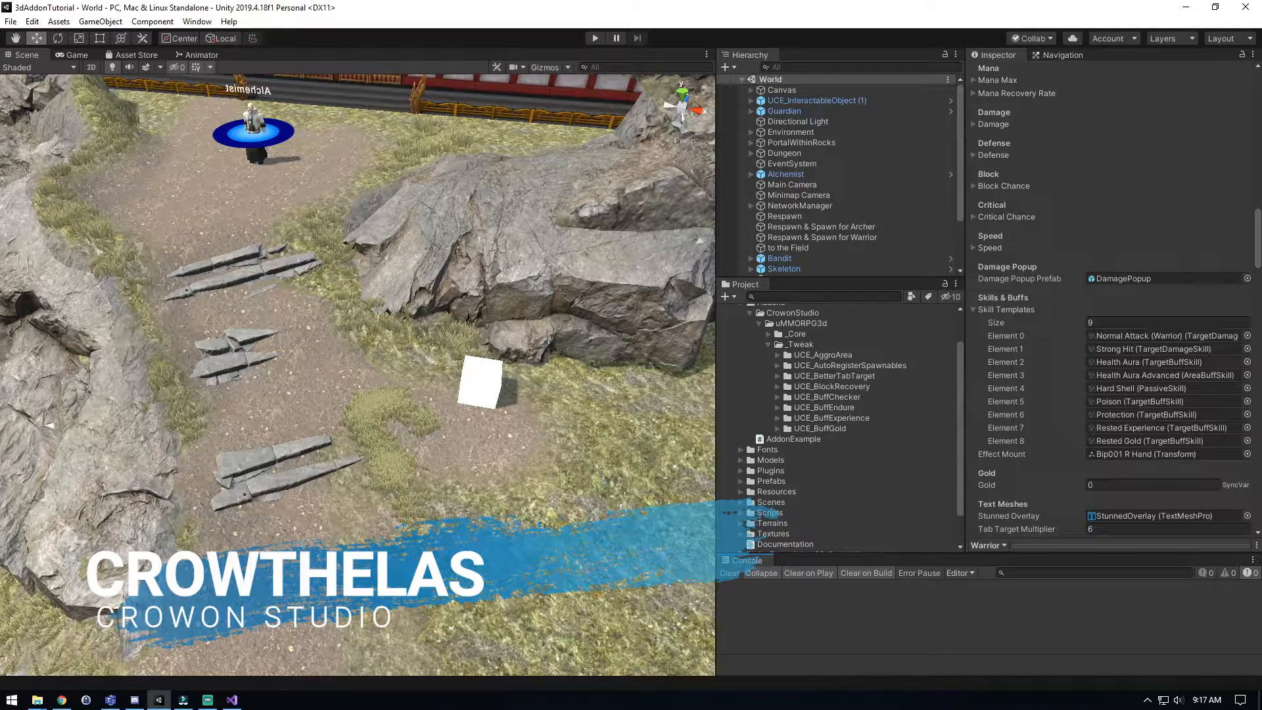
right_click(795, 344)
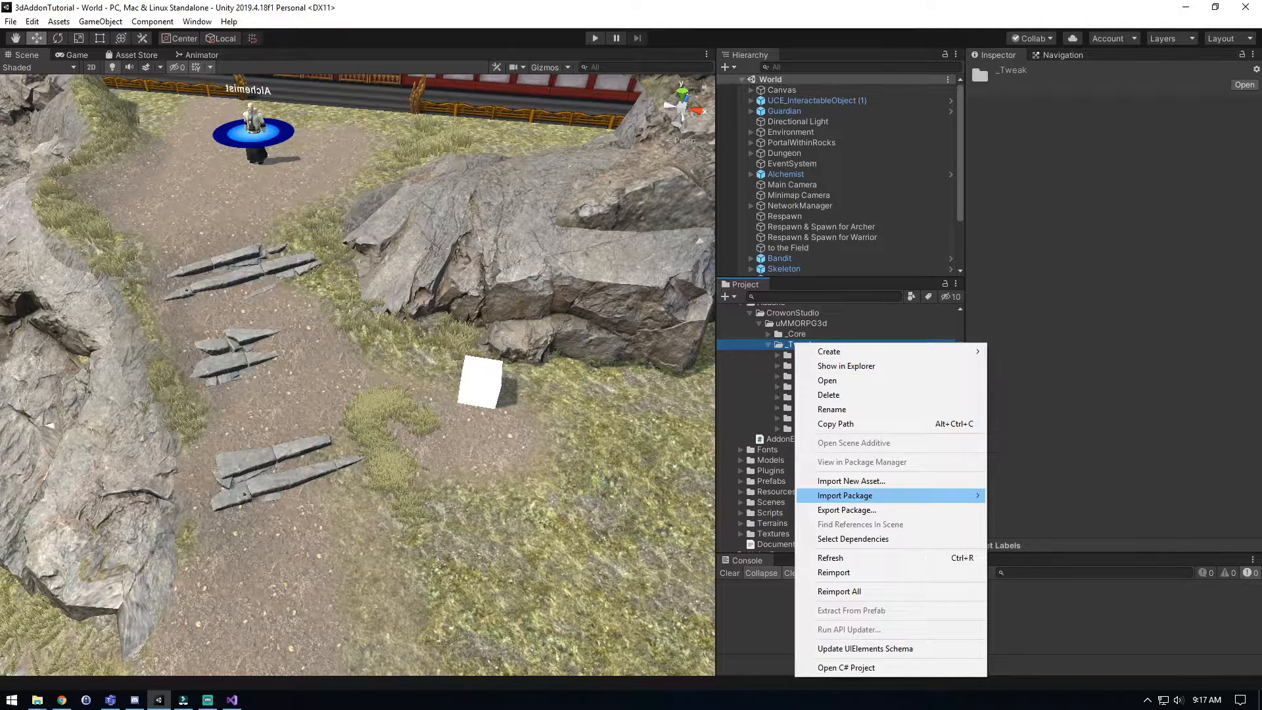
mouse_move(972, 496)
click(1032, 496)
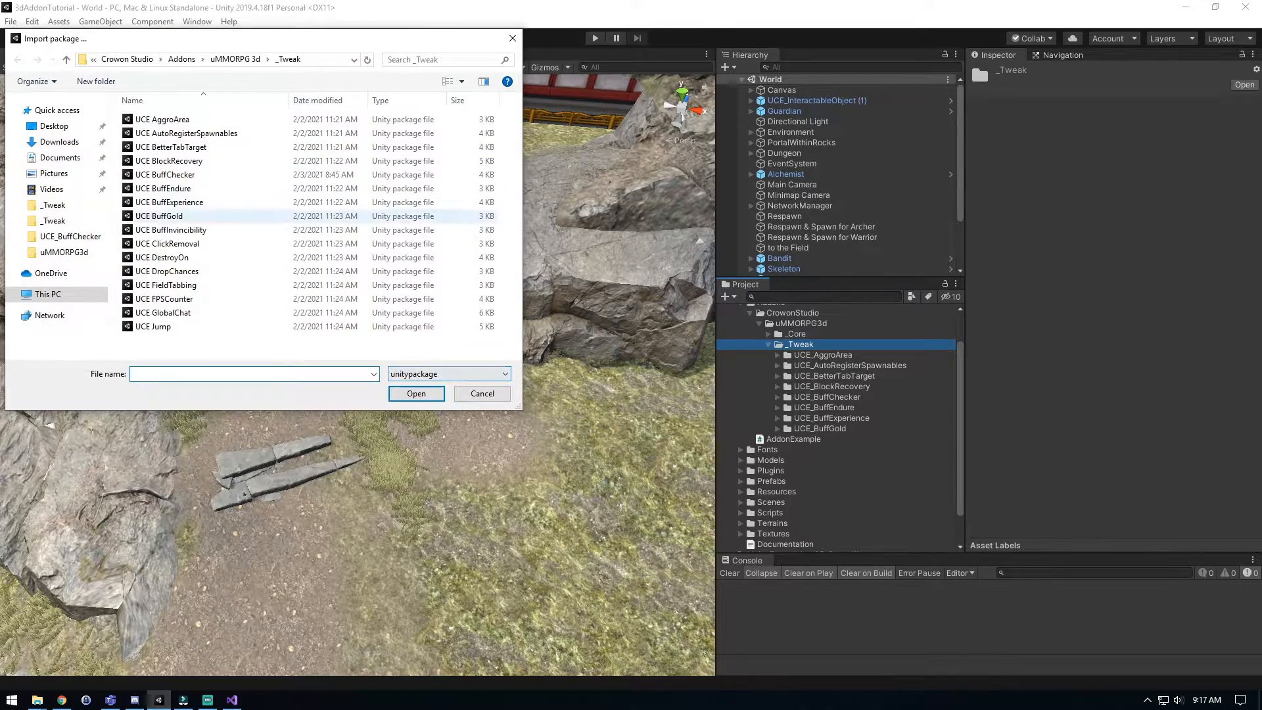
click(159, 215)
click(416, 393)
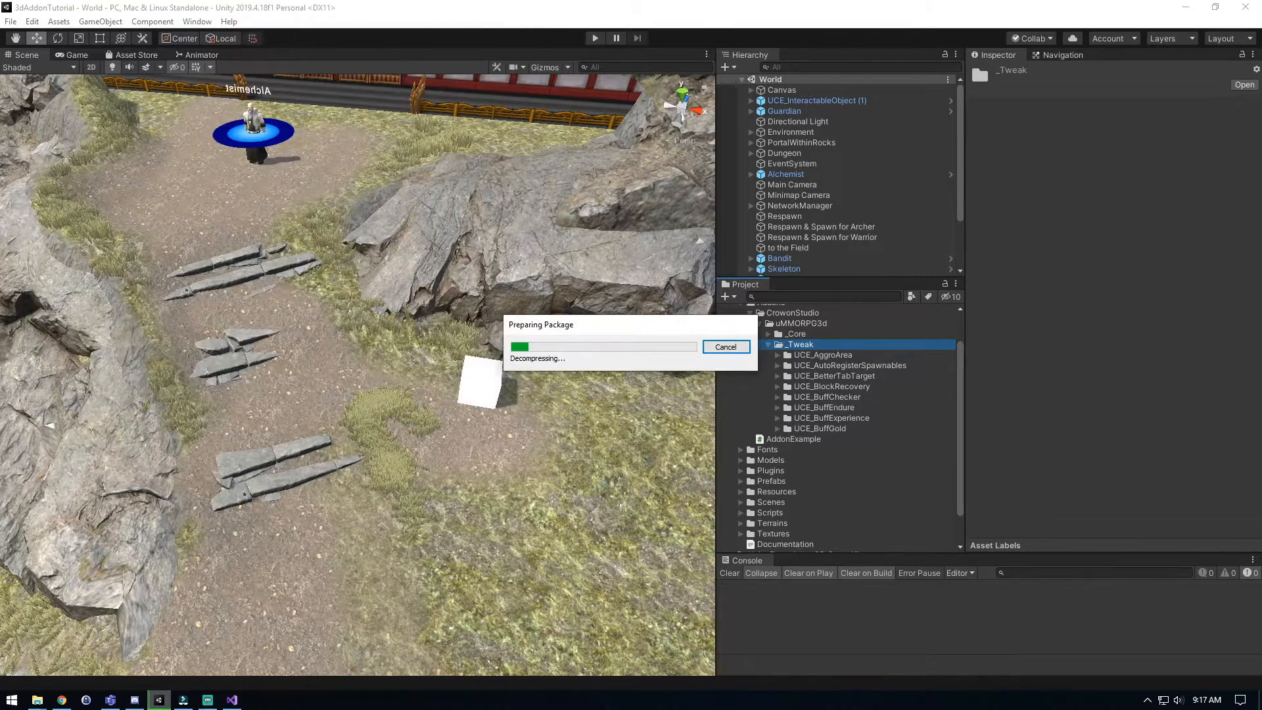
key(Return)
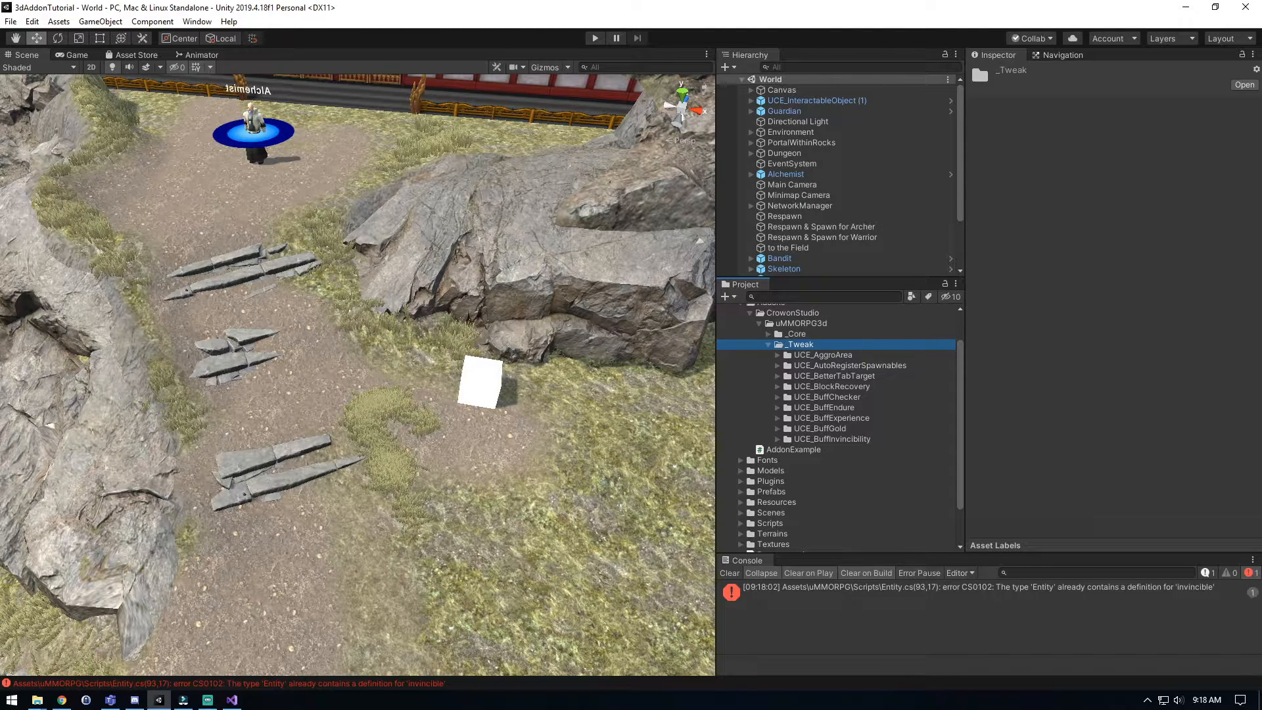
Show the _readme-BuffInvincibility file from the UCE_BuffInvincibility folder in the file explorer, and minimize the explorer window.
click(778, 439)
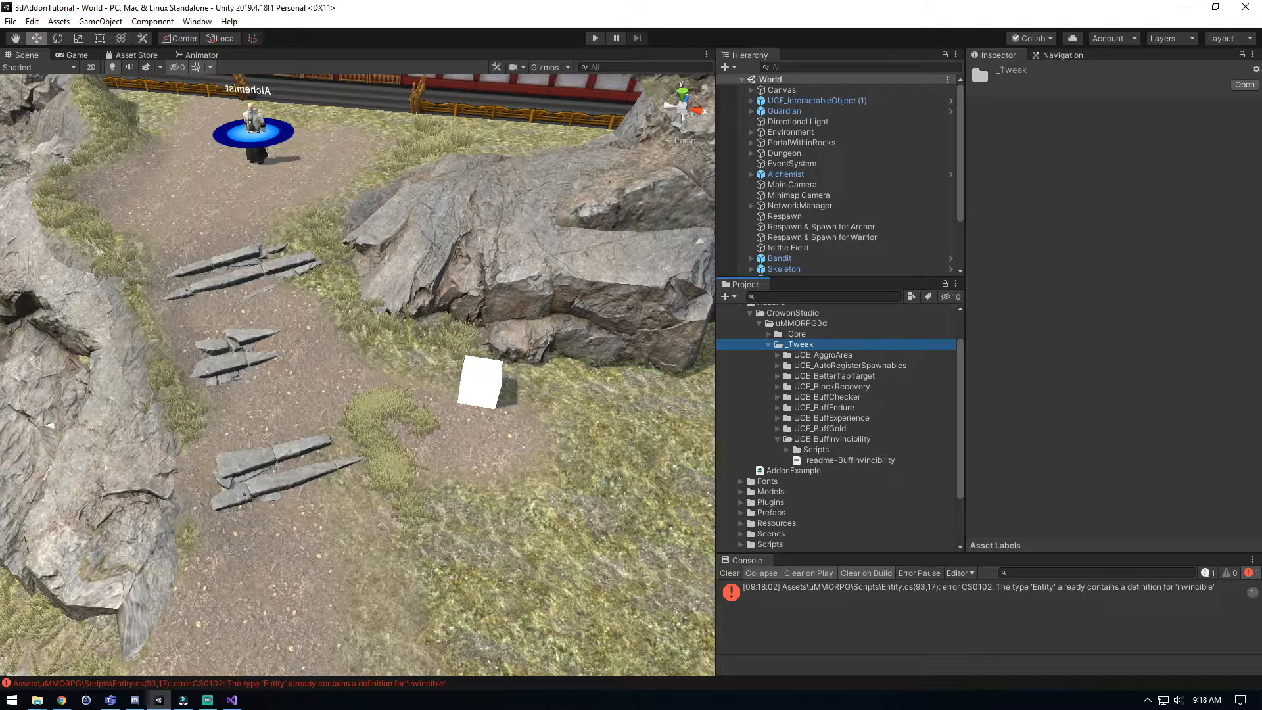
right_click(831, 460)
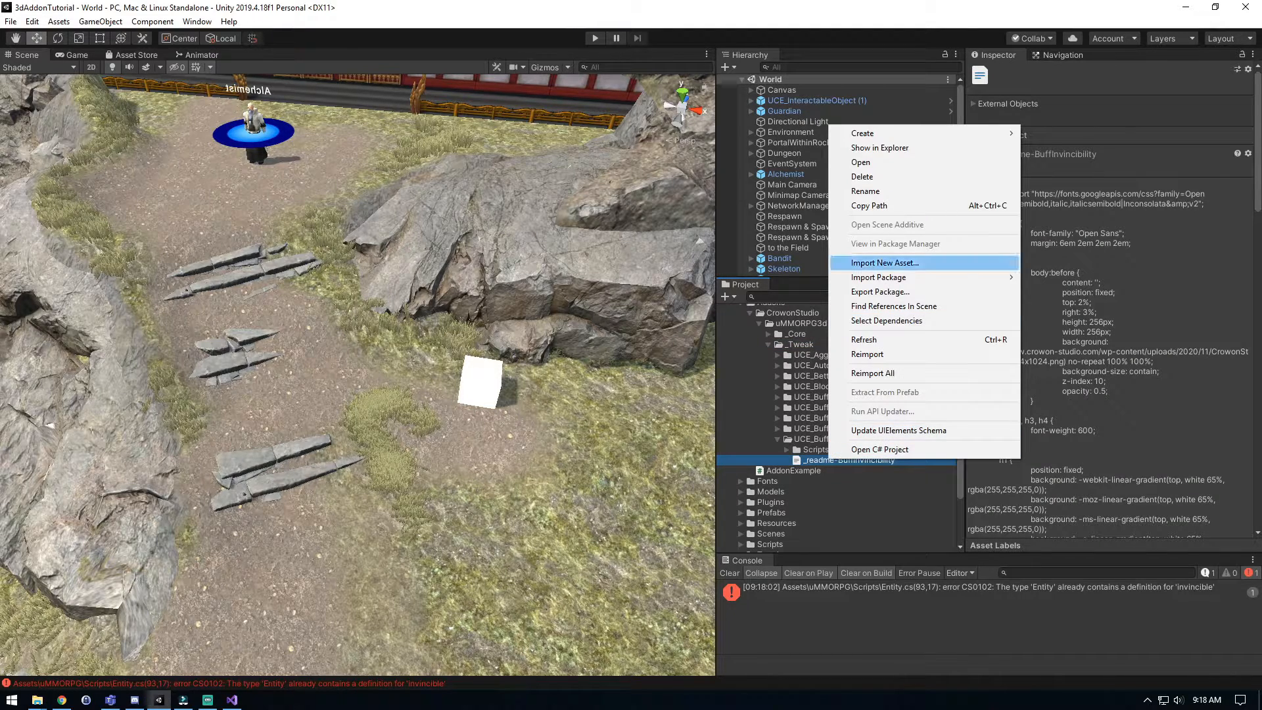
click(880, 148)
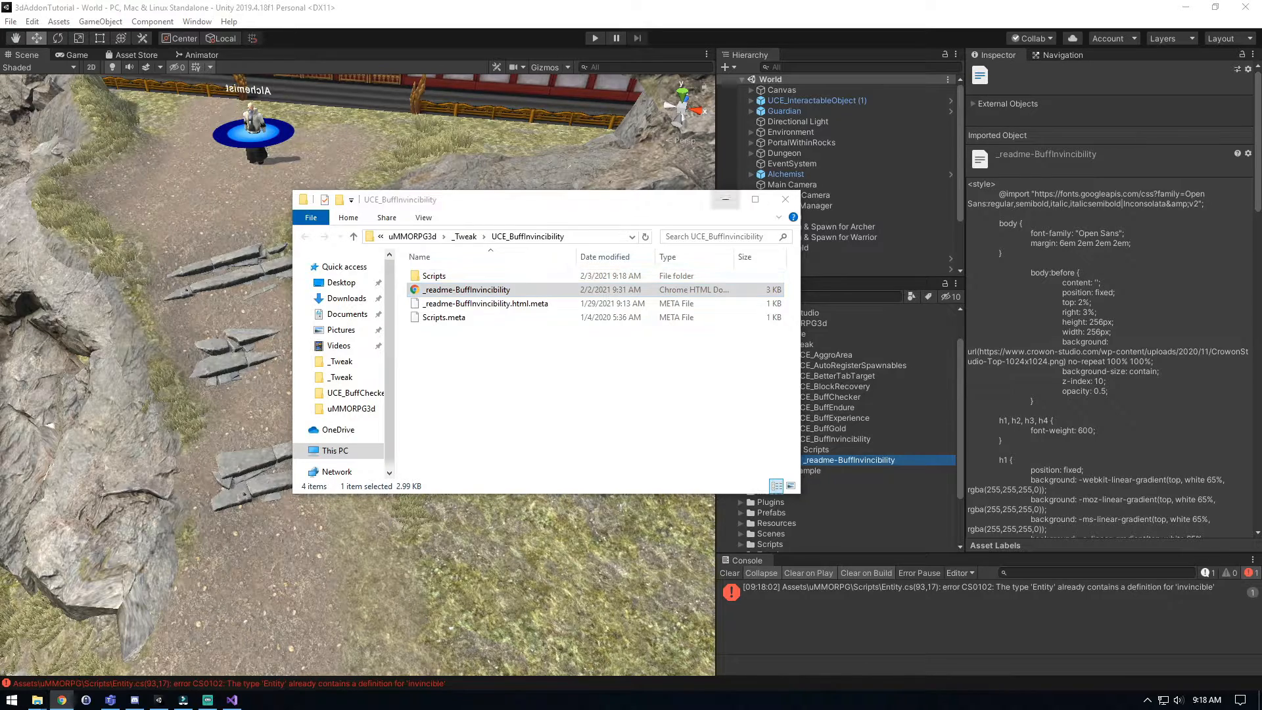
click(725, 199)
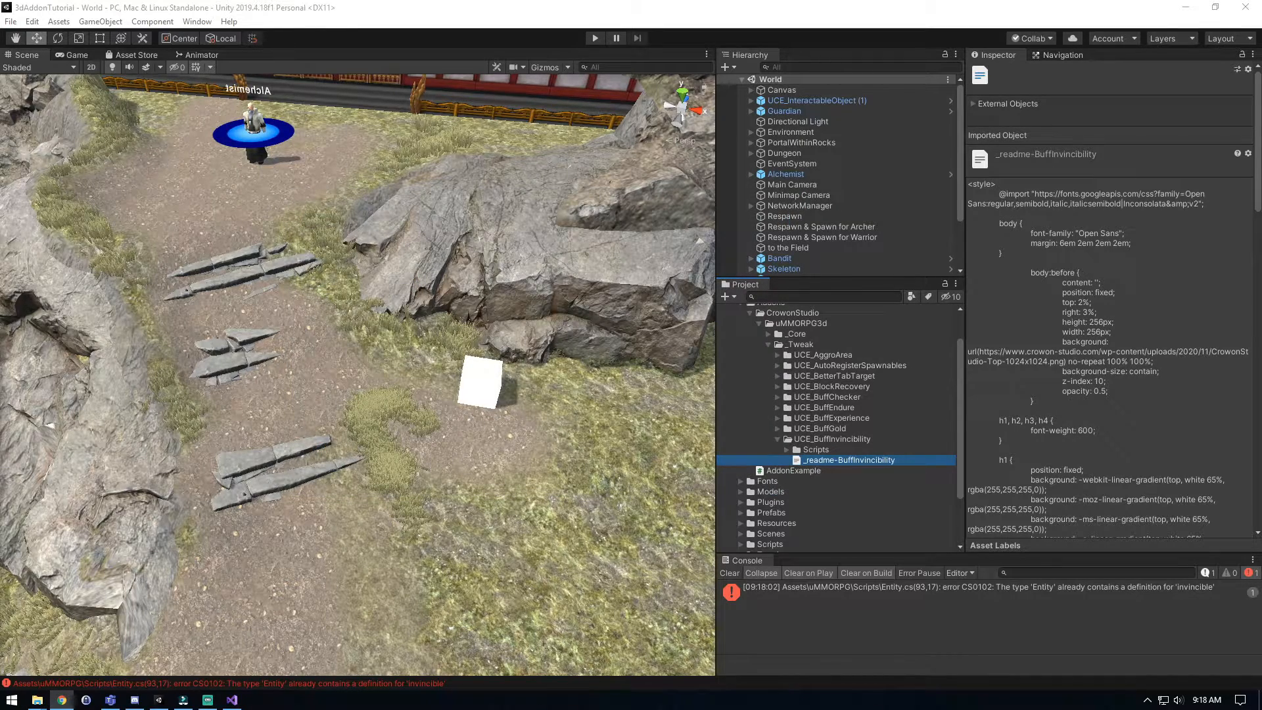
Open Entity.cs at the reported compile error, comment out the "public bool invincible = false;" line, save the script and return to Unity.
click(980, 621)
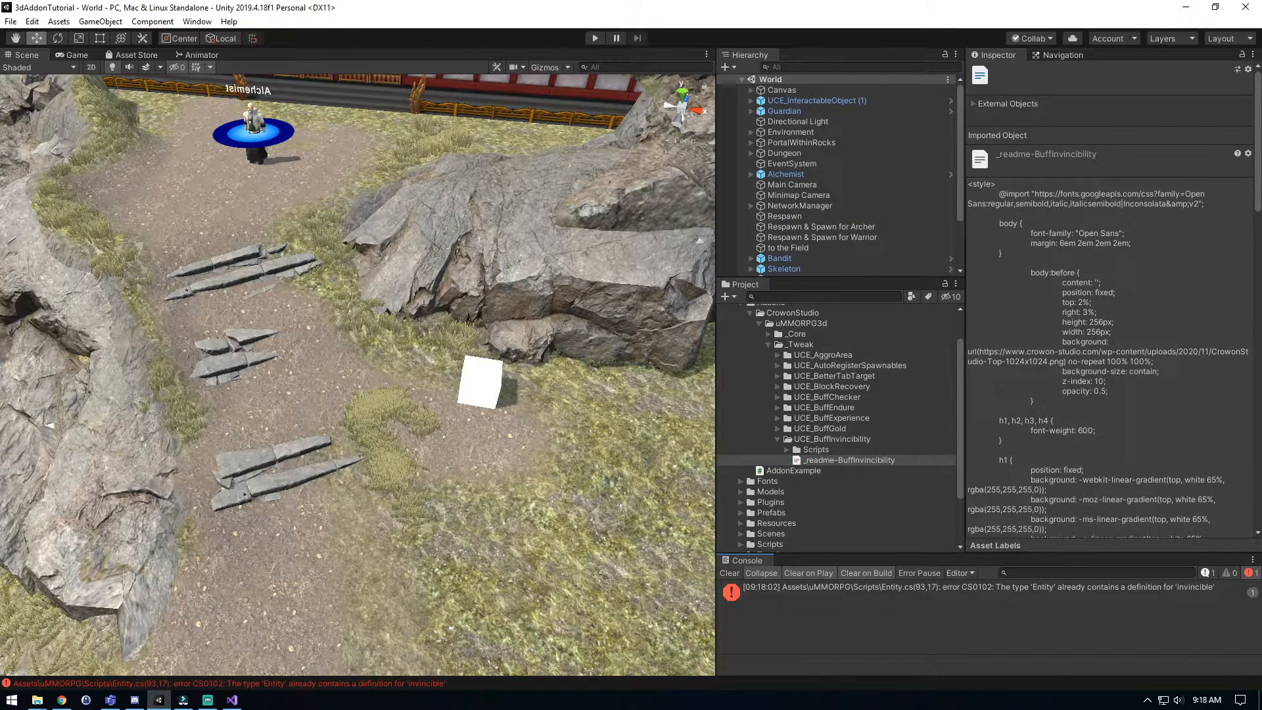
click(980, 592)
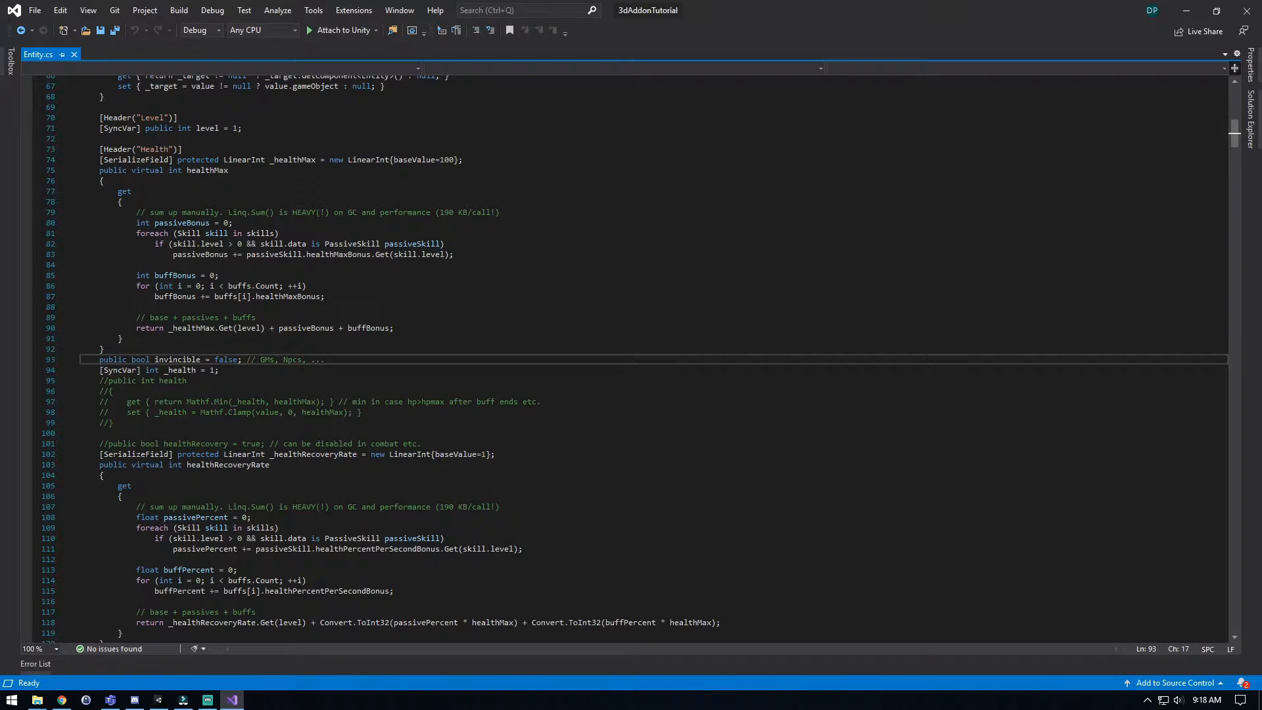
key(Home)
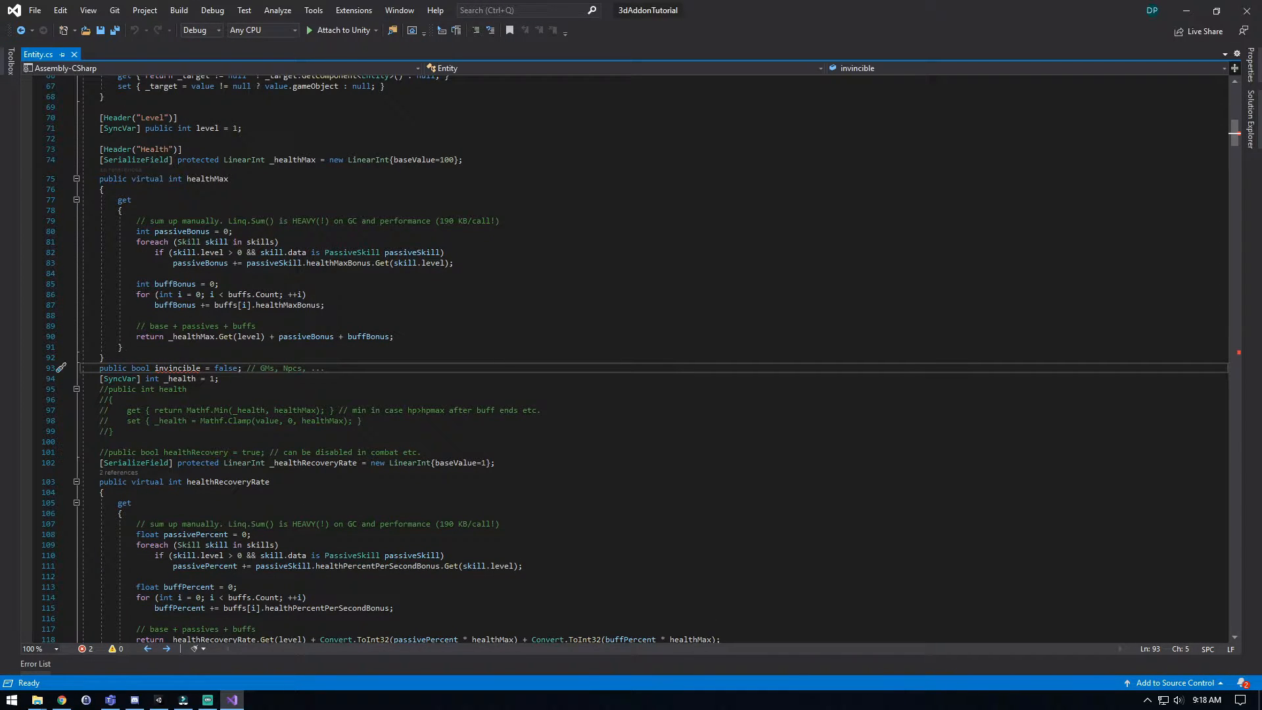
text(//)
key(ctrl+s)
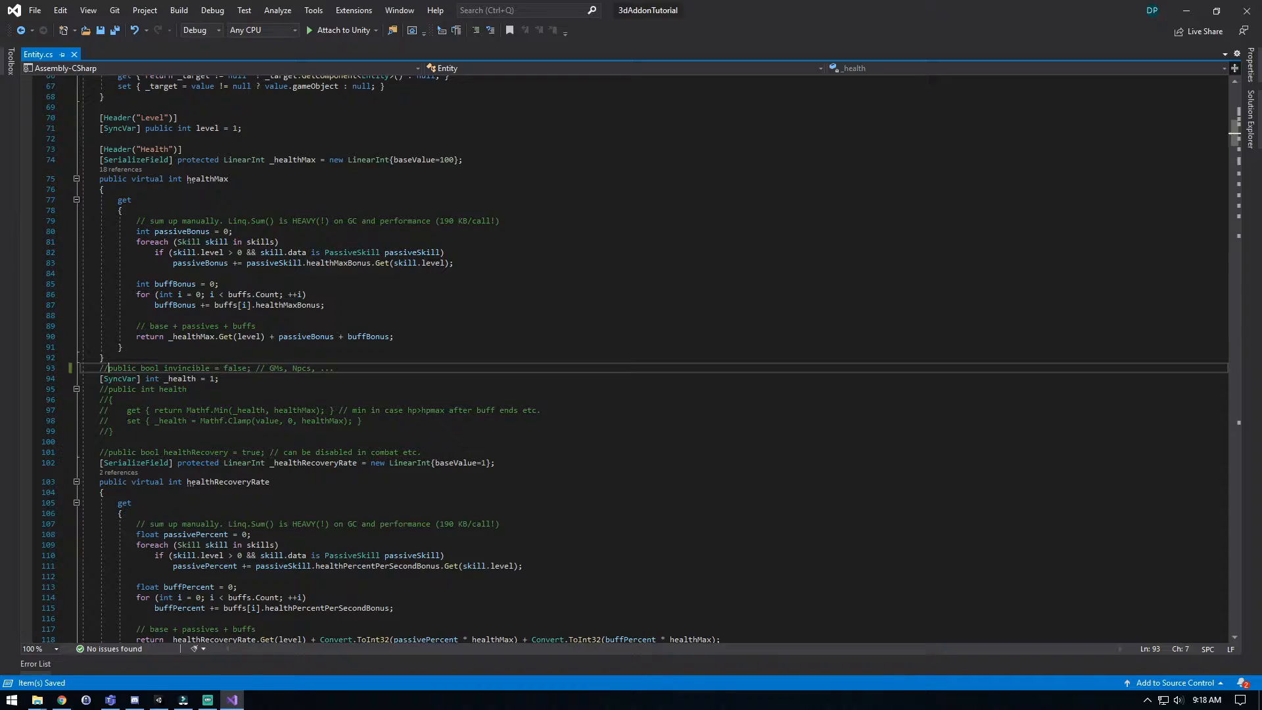
click(75, 53)
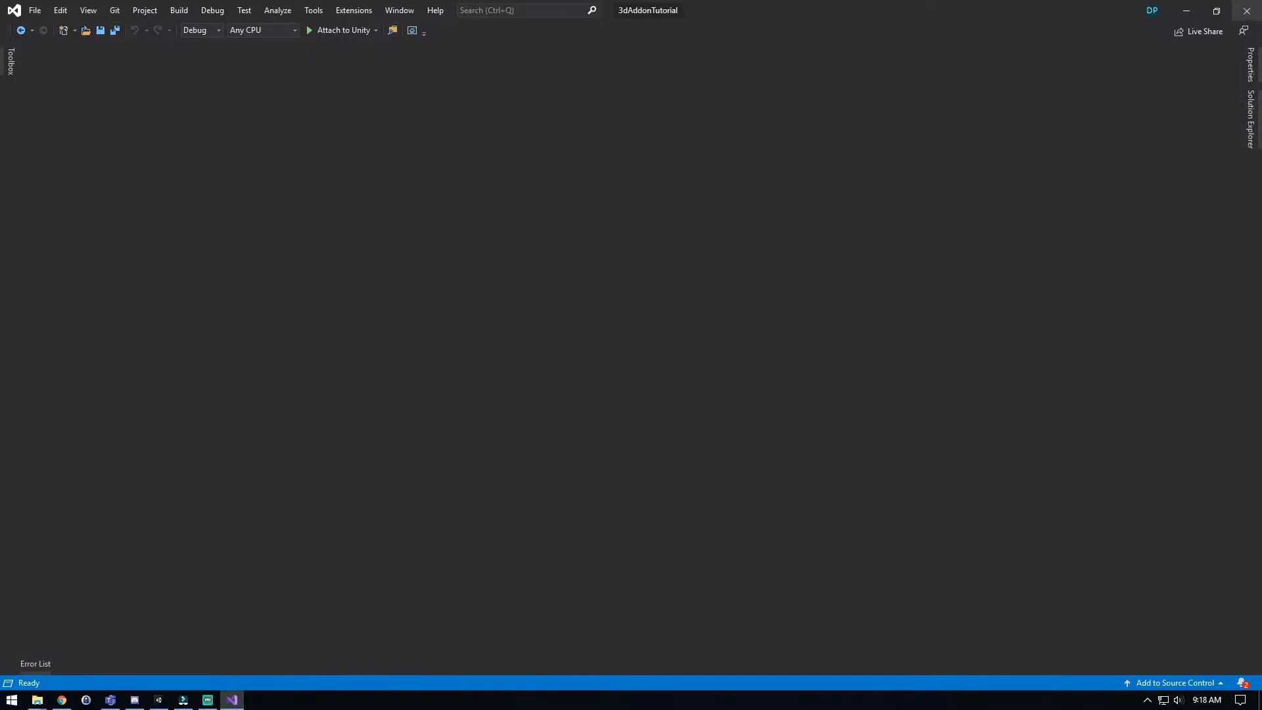
click(1187, 10)
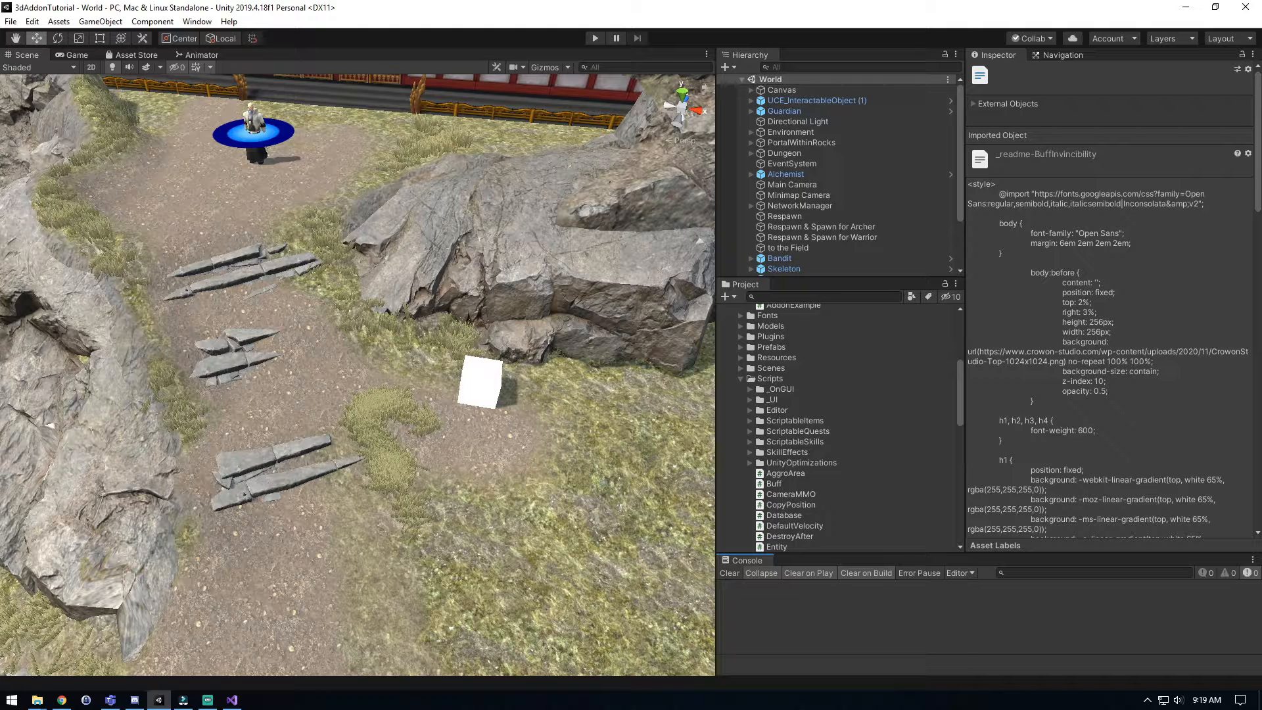
Collapse the Scripts and UCE_BuffInvincibility folders in the project tree.
click(741, 378)
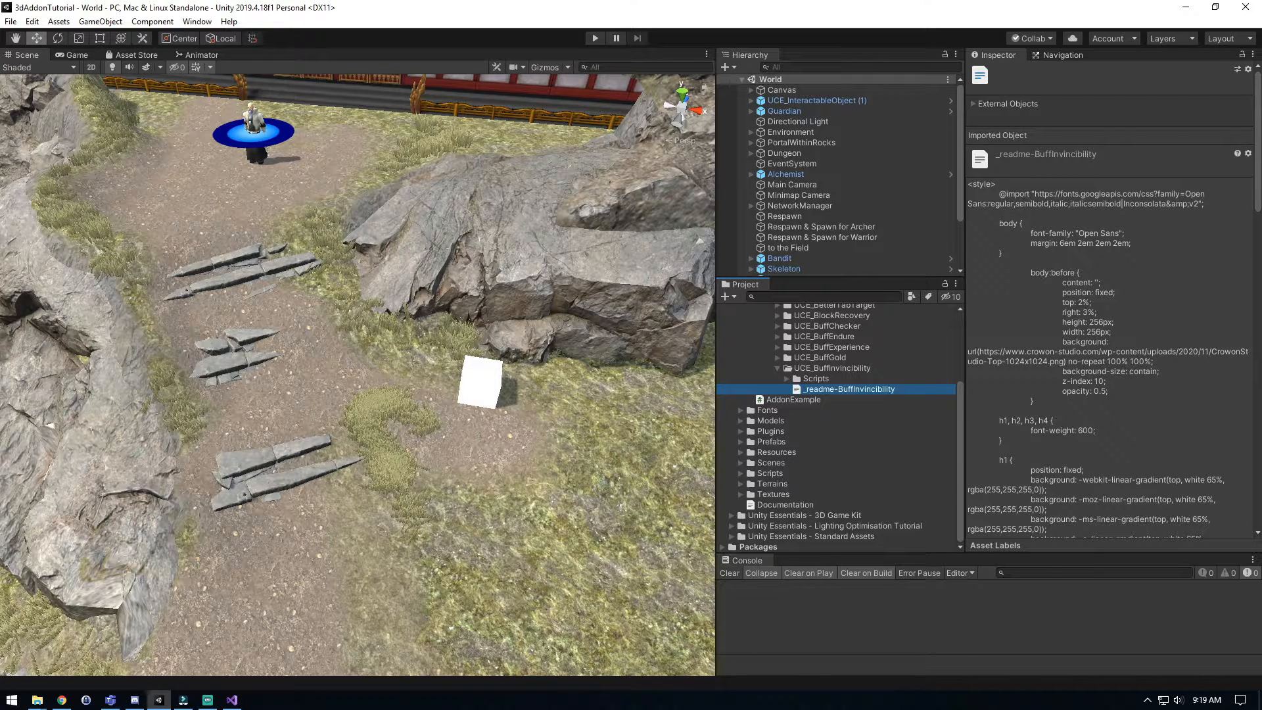
scroll(840, 427, up, 3)
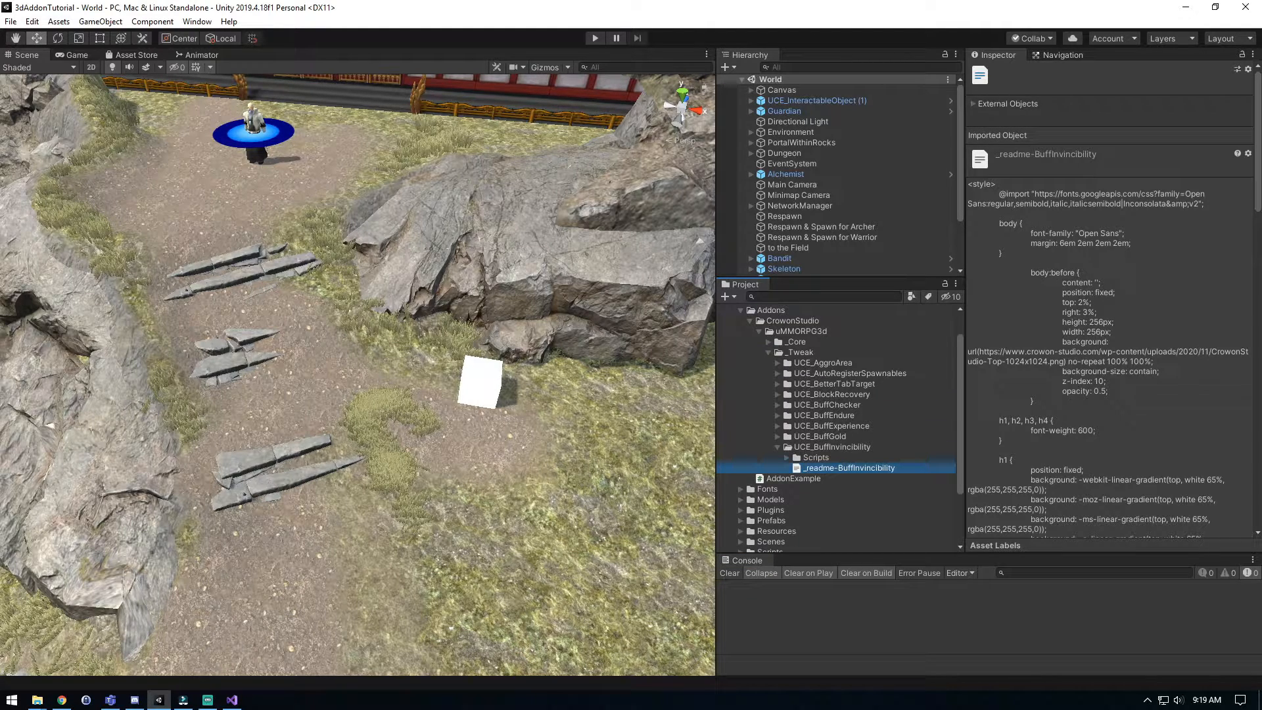
click(777, 447)
Create a uMMORPG Target Buff skill named "Divine Shield" in the "Skills, Buffs, Status Effects" folder under Resources.
scroll(840, 427, down, 3)
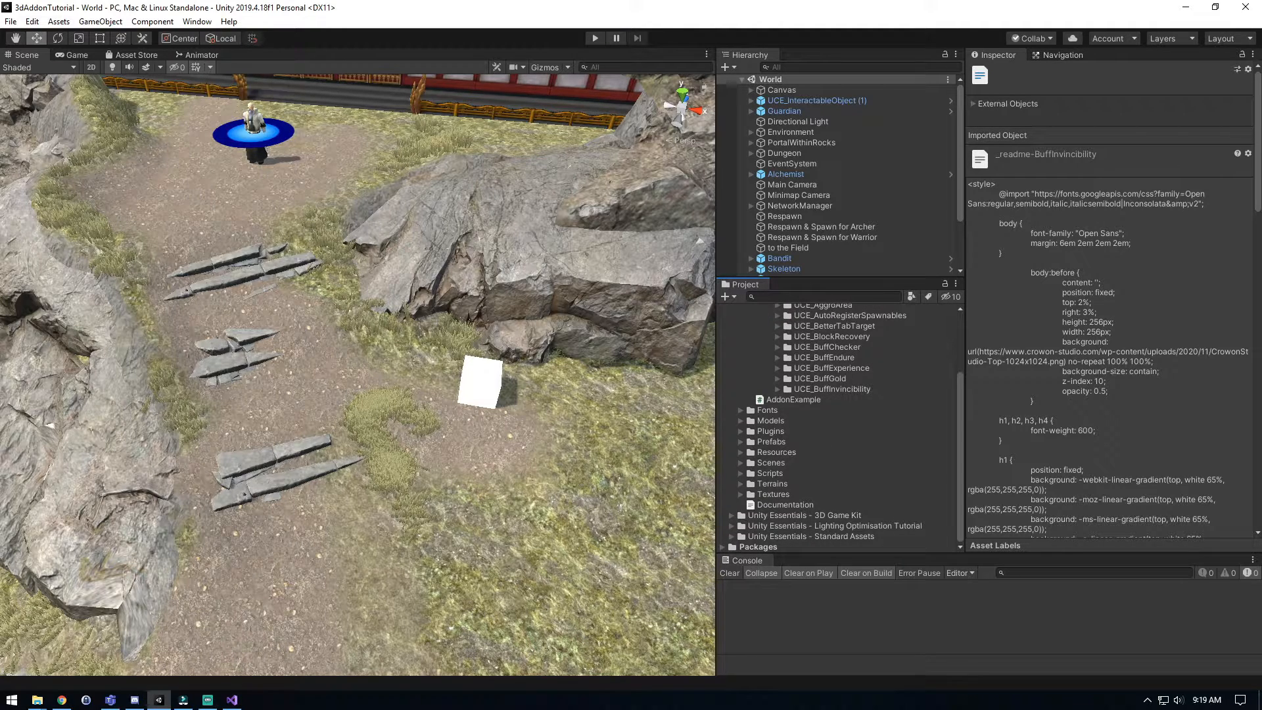
click(741, 452)
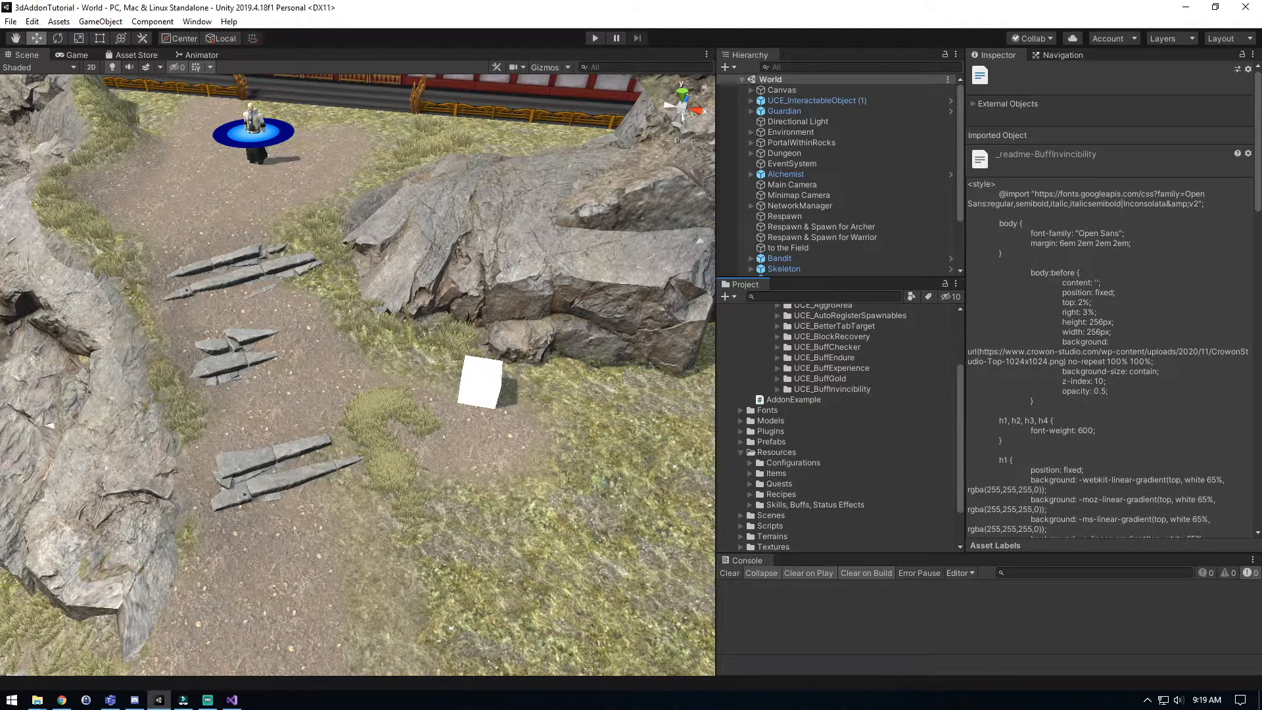
click(750, 504)
scroll(840, 427, down, 5)
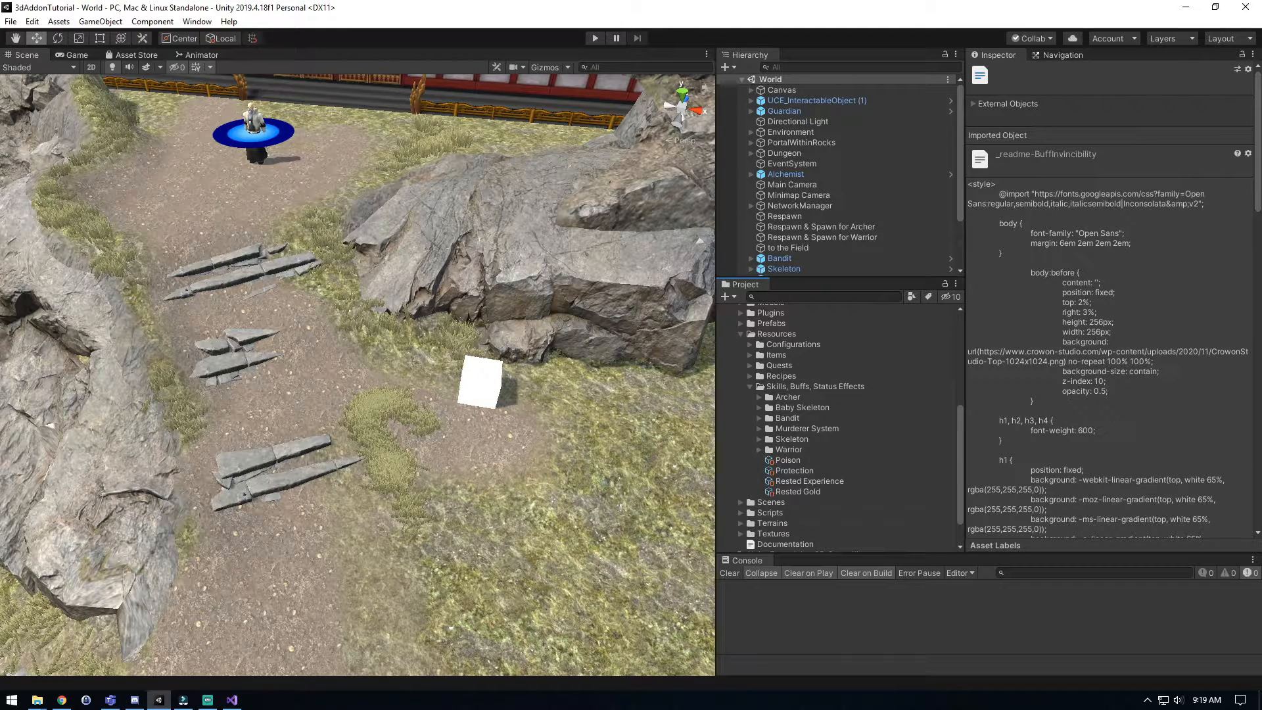
scroll(846, 428, down, 2)
right_click(793, 346)
mouse_move(854, 352)
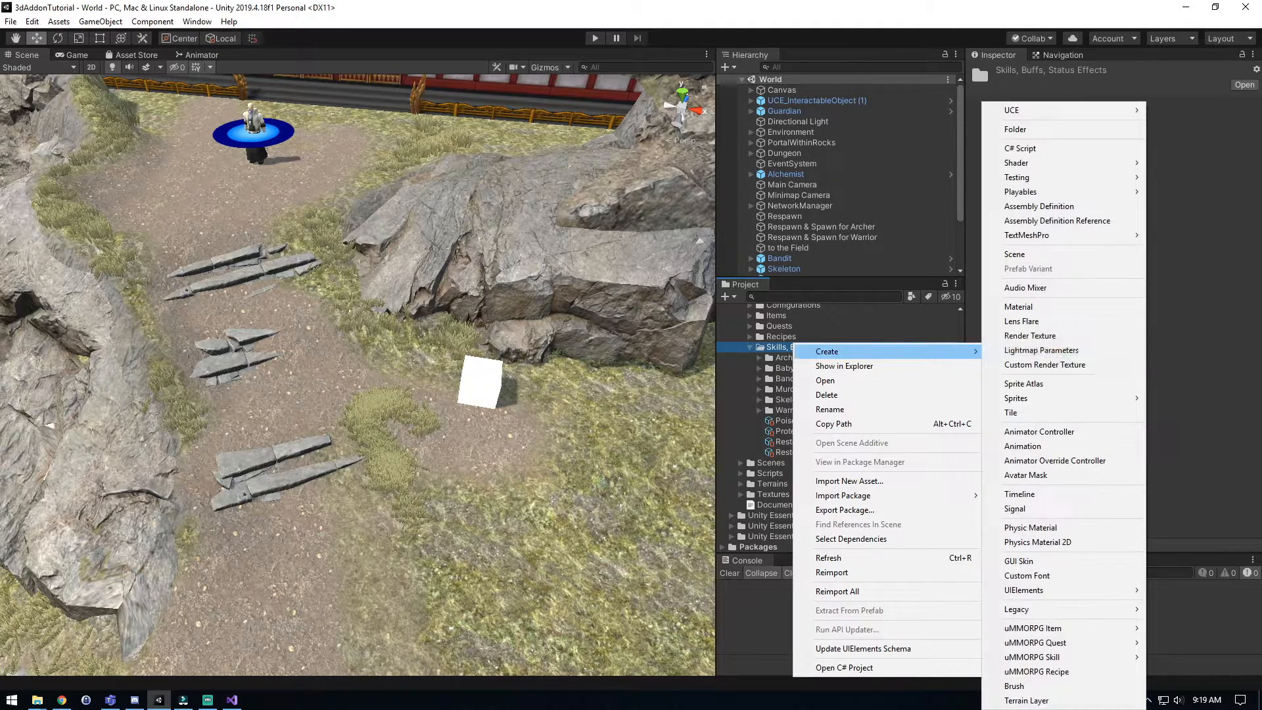
mouse_move(1078, 656)
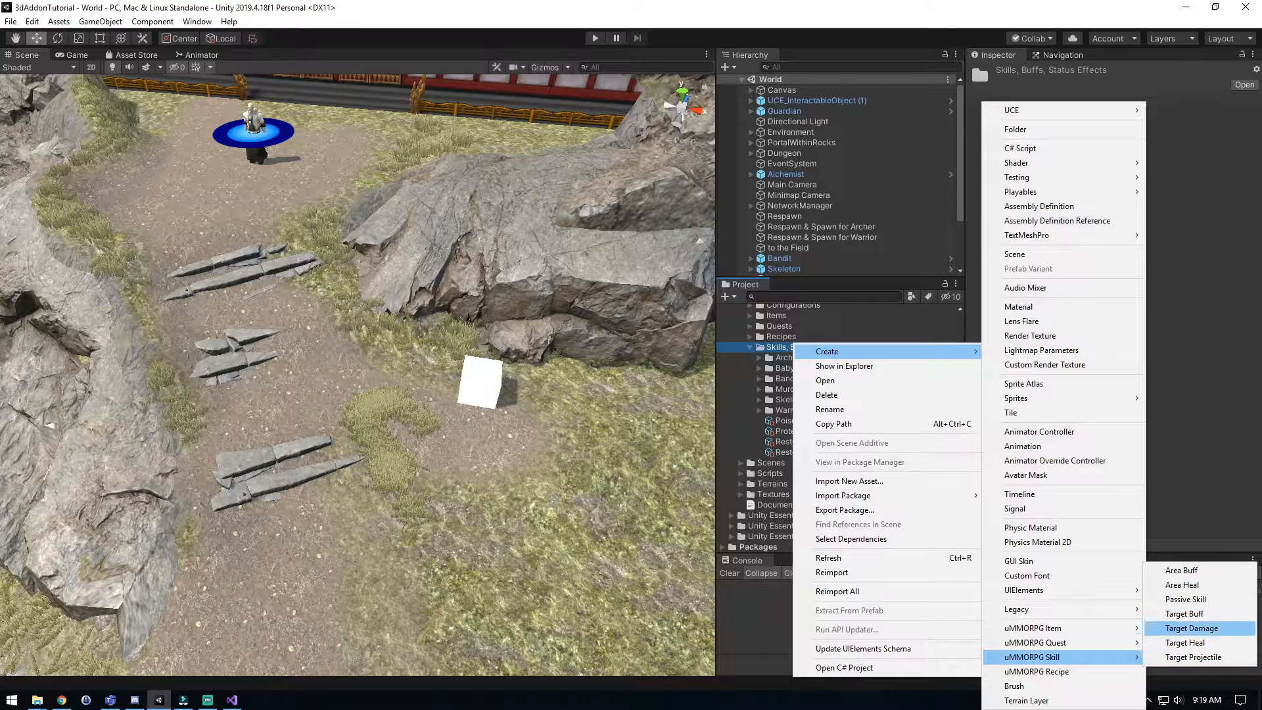
click(1184, 613)
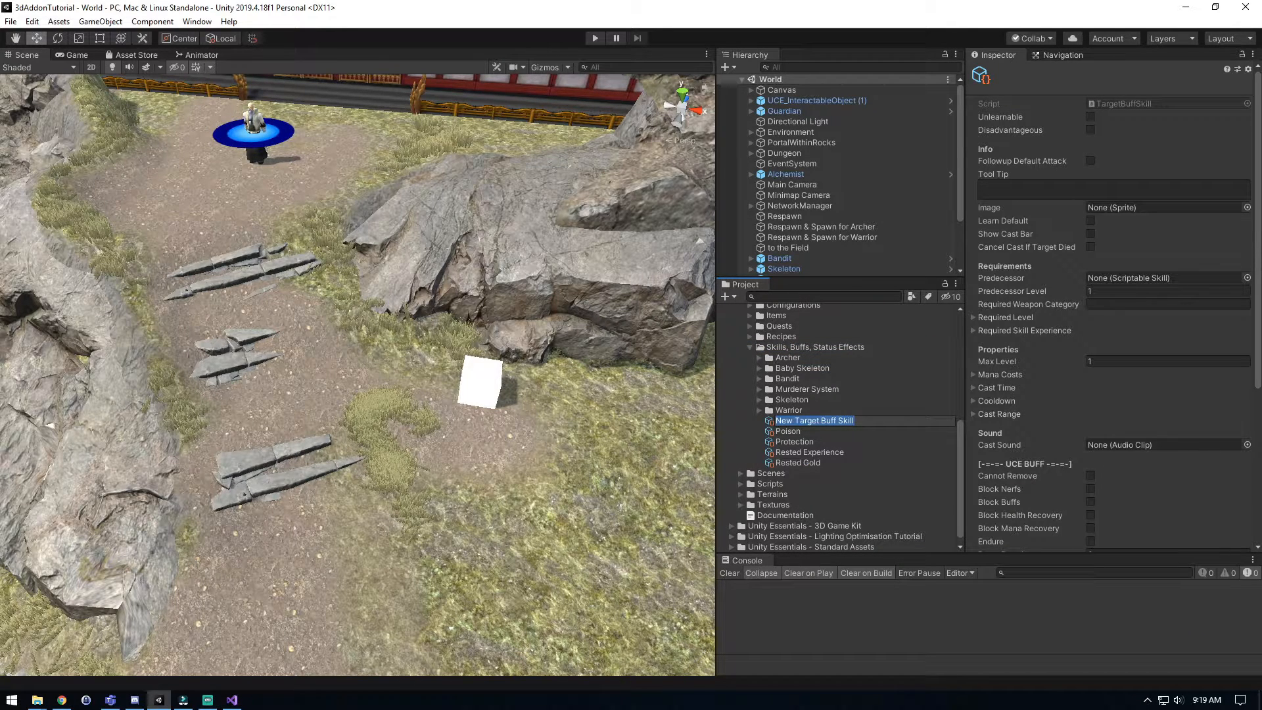
text(Divine Shield)
key(Return)
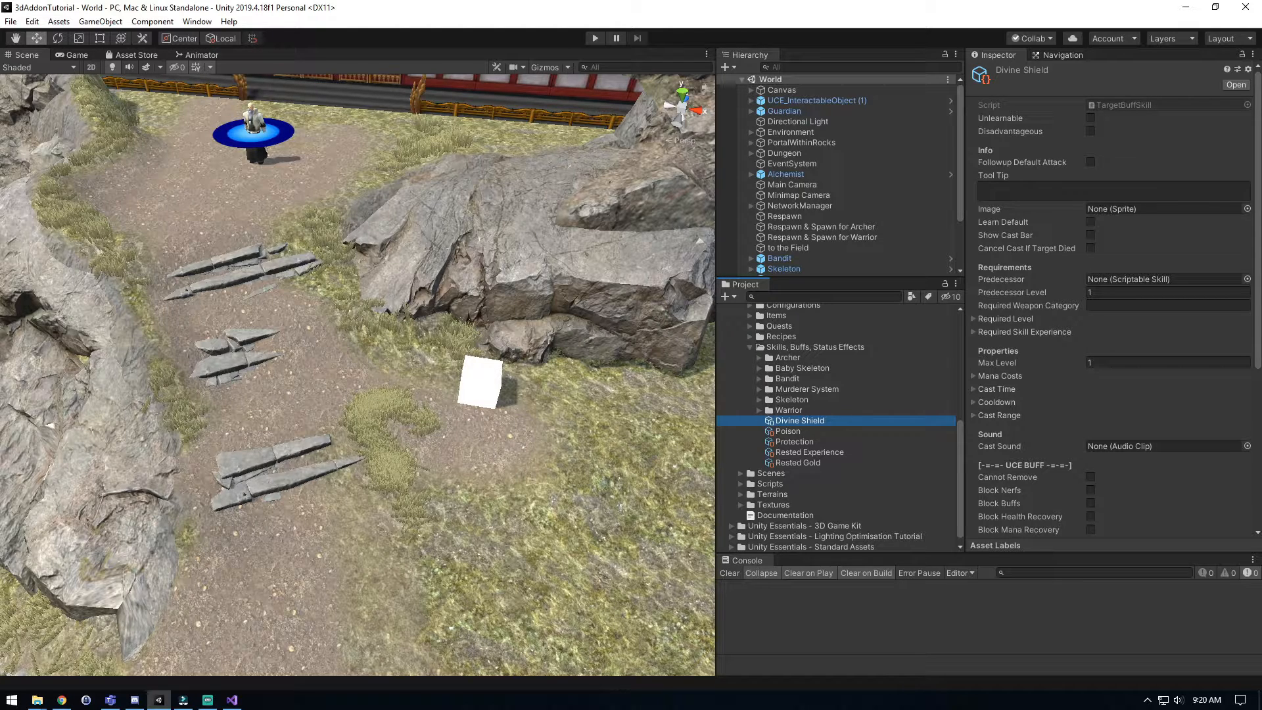
Set the Divine Shield skill's tooltip to "{NAME}" and assign the S_Thunder03 sprite as its image.
click(1113, 191)
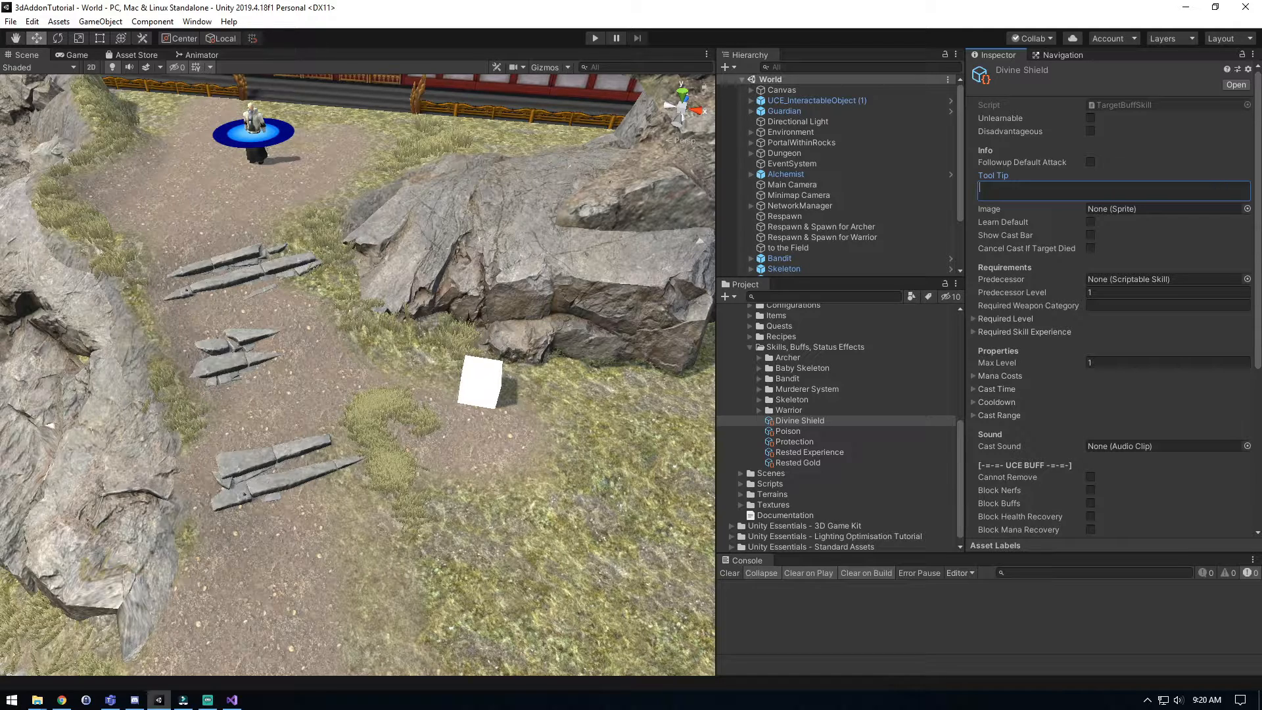
text({NAME})
click(1247, 208)
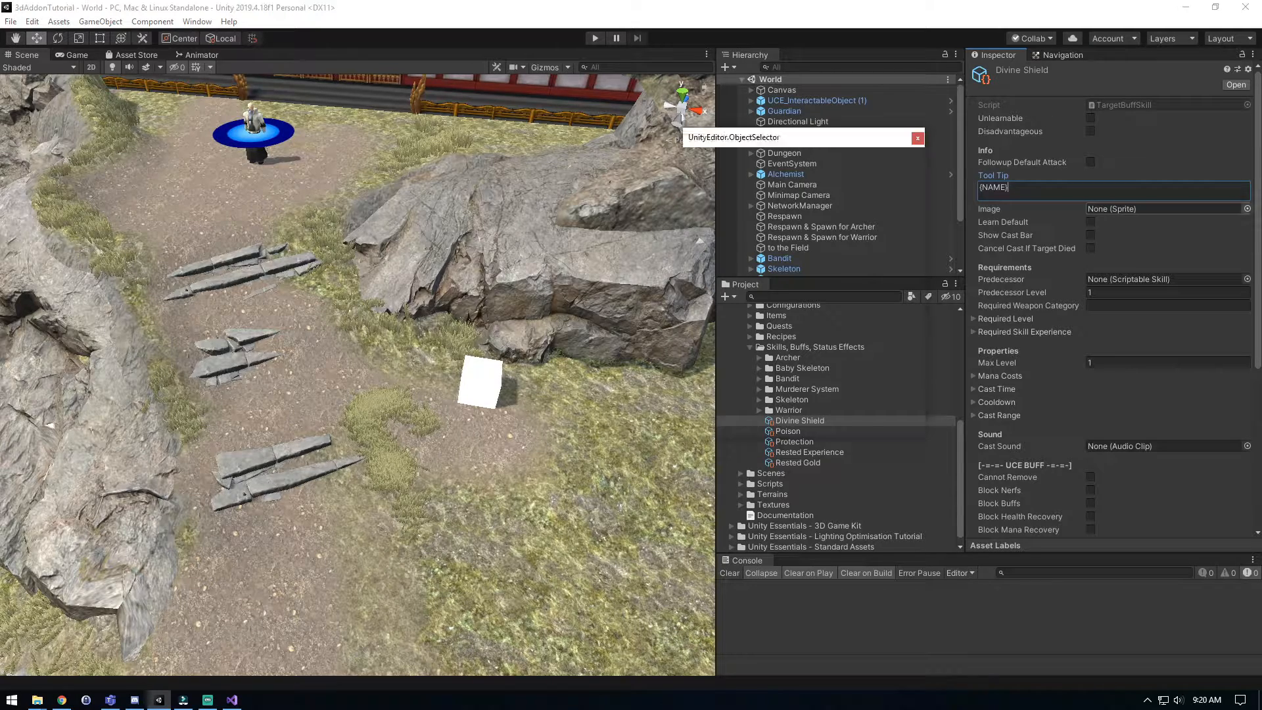
scroll(803, 276, down, 15)
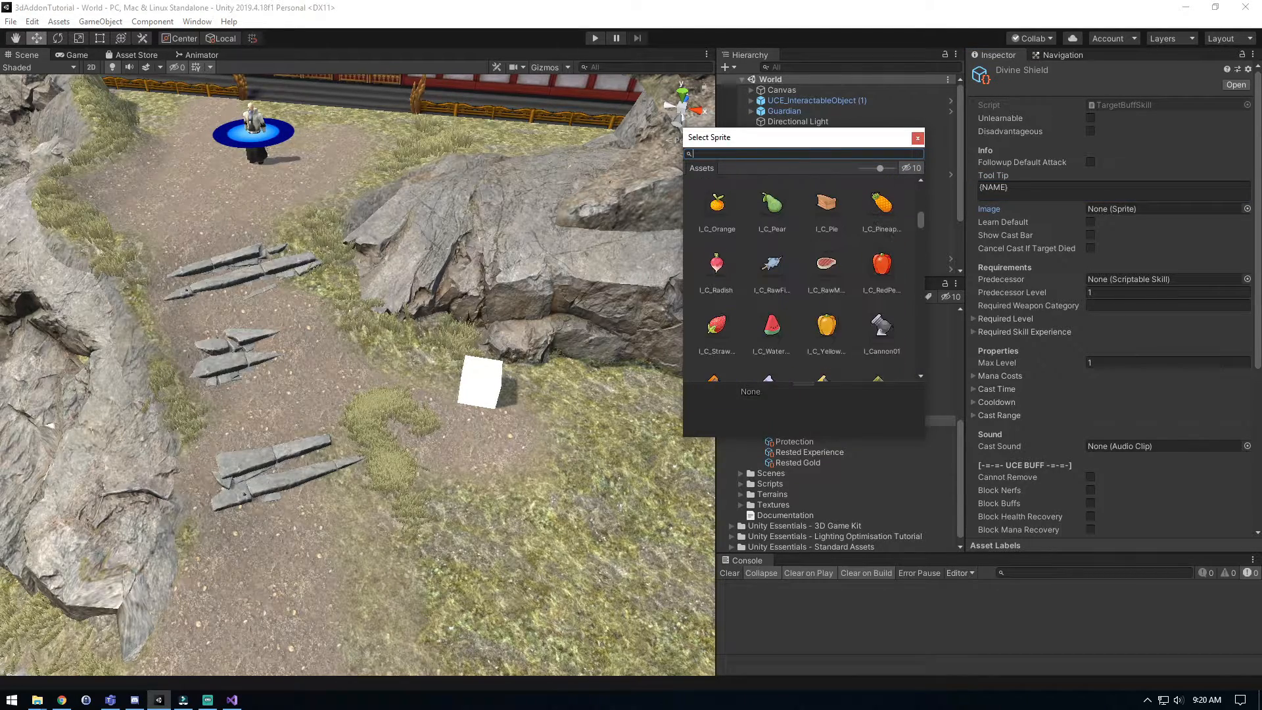
scroll(803, 276, down, 15)
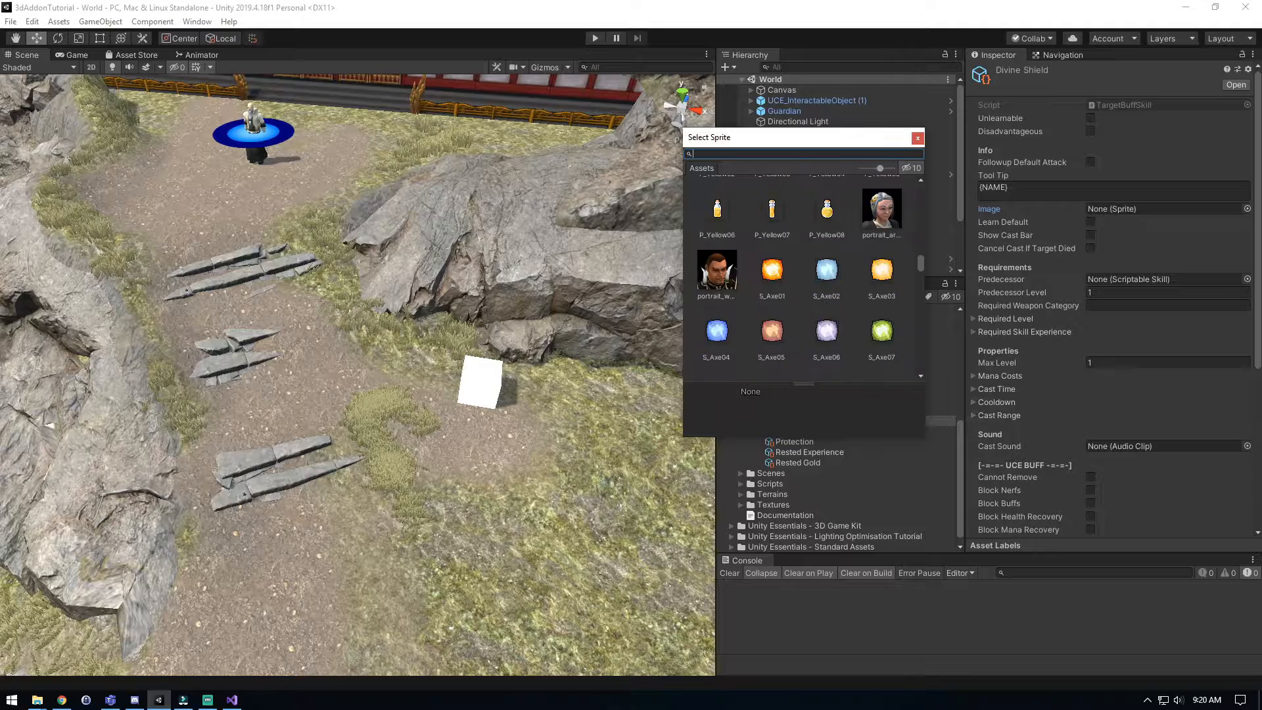
scroll(803, 276, down, 10)
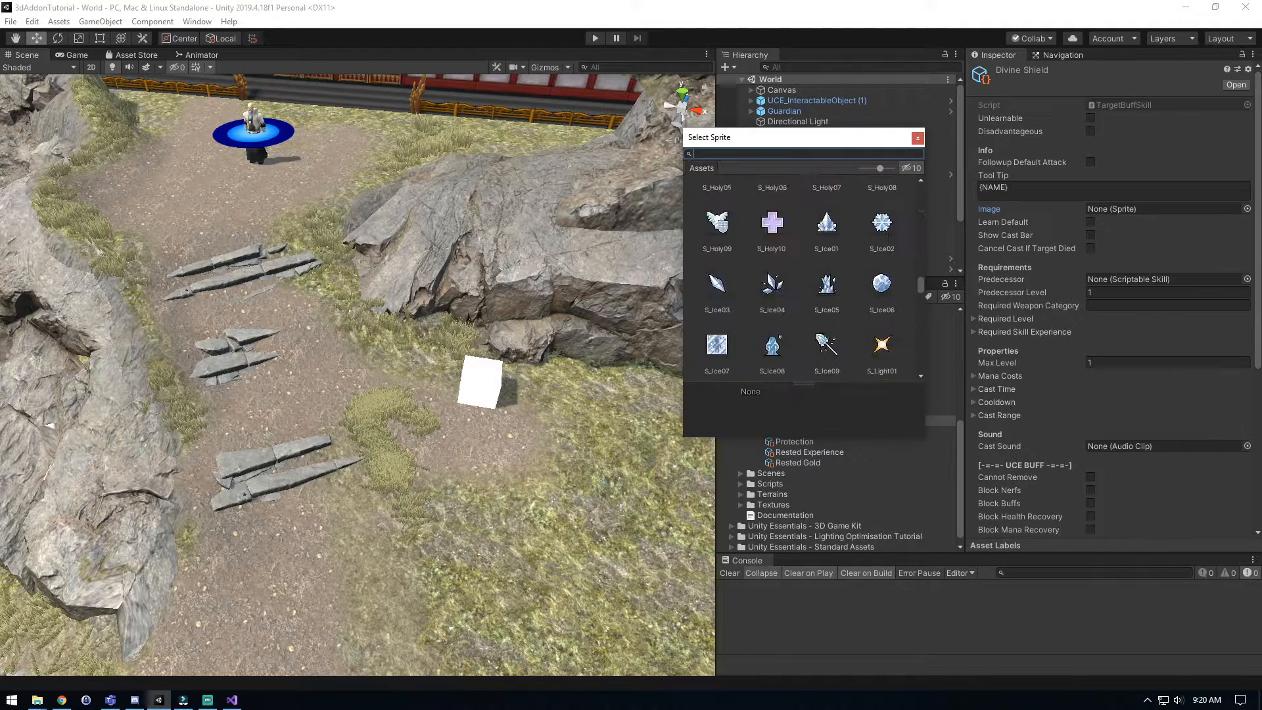
scroll(803, 276, down, 5)
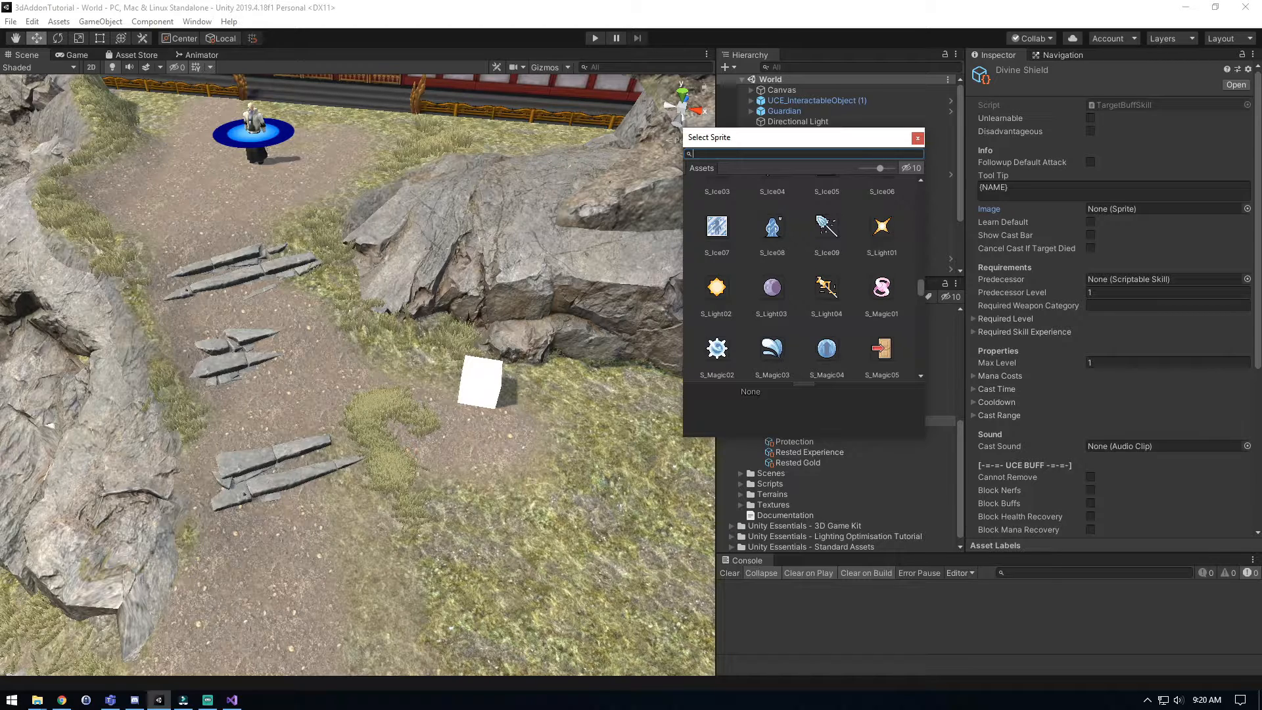
scroll(804, 277, down, 5)
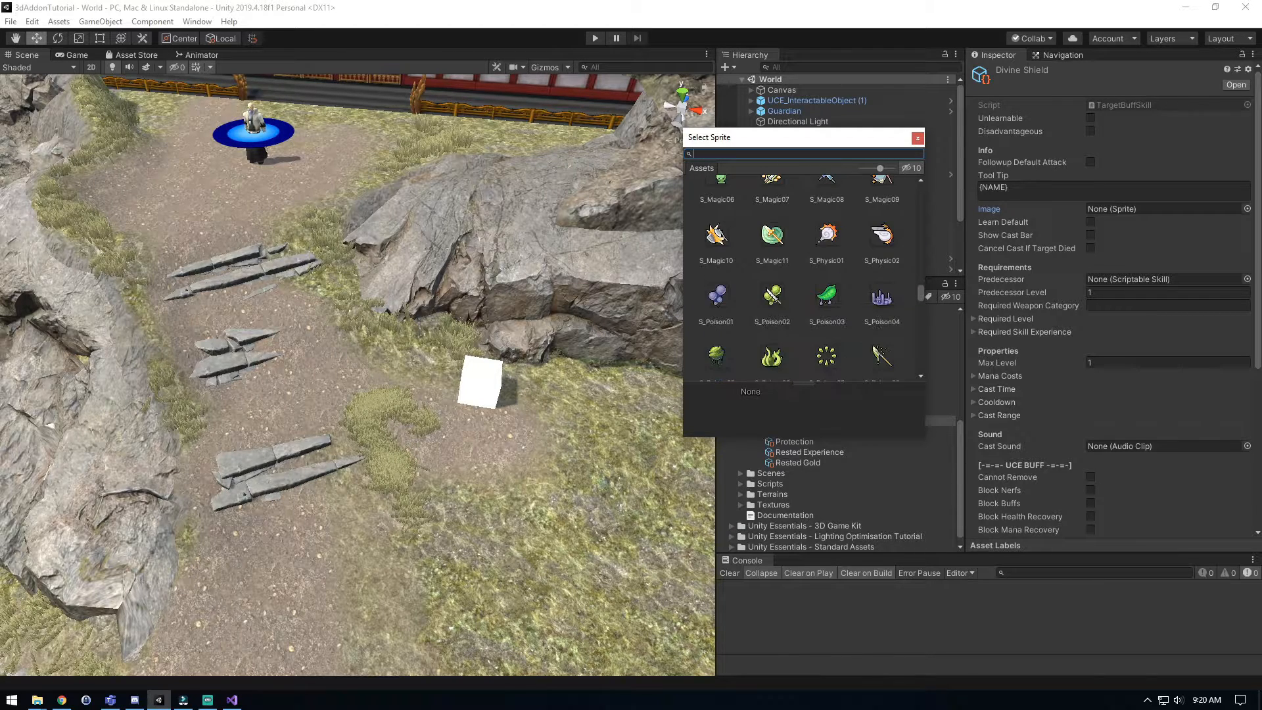
scroll(803, 276, down, 4)
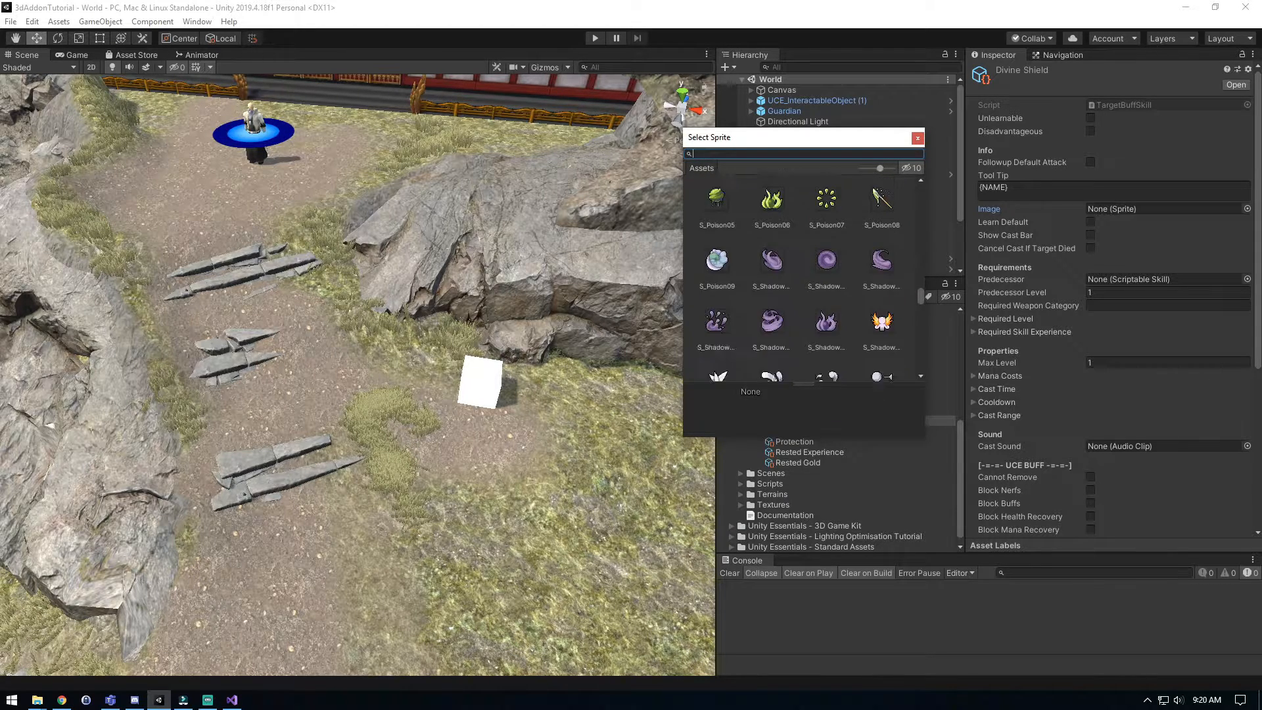
scroll(804, 276, down, 4)
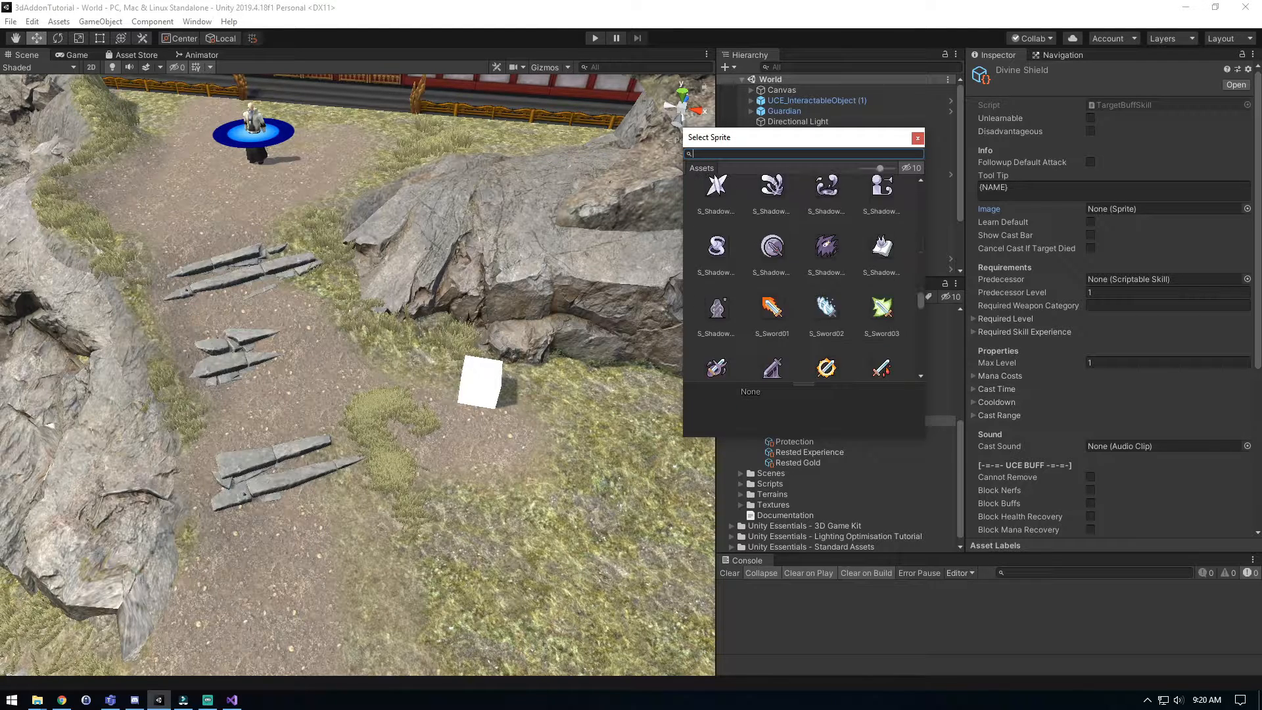
scroll(803, 276, down, 3)
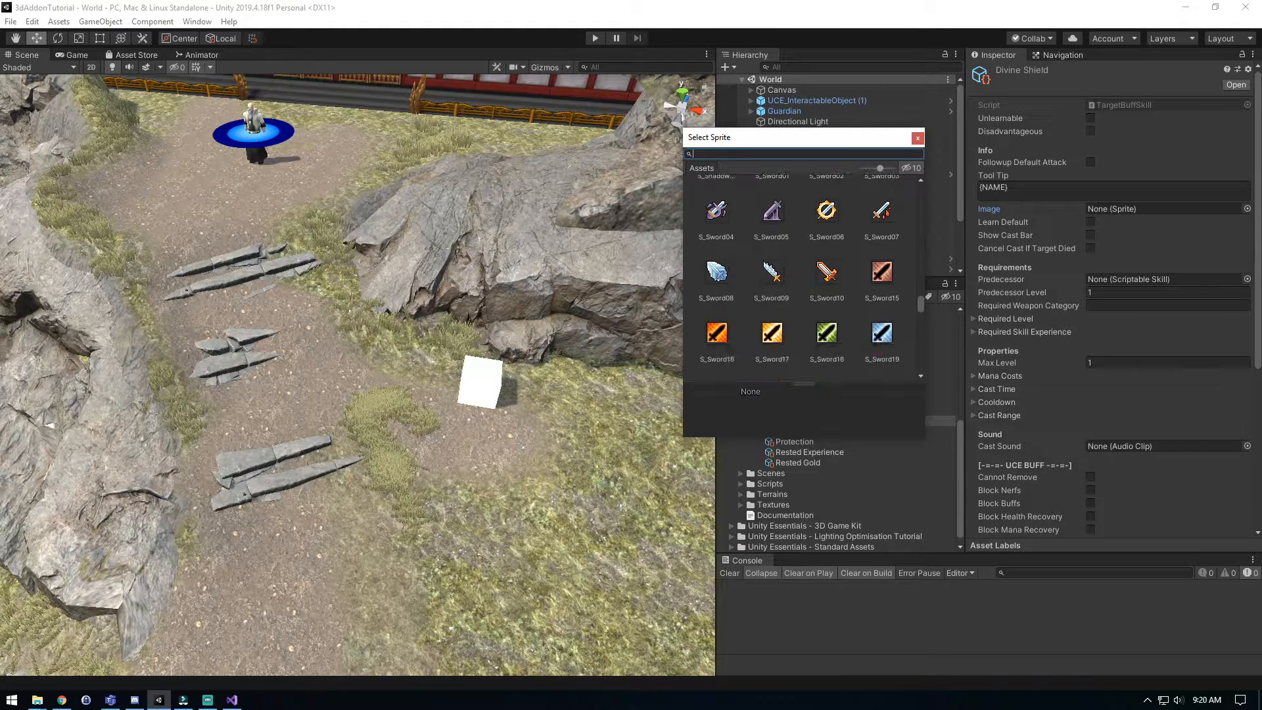
scroll(803, 276, down, 4)
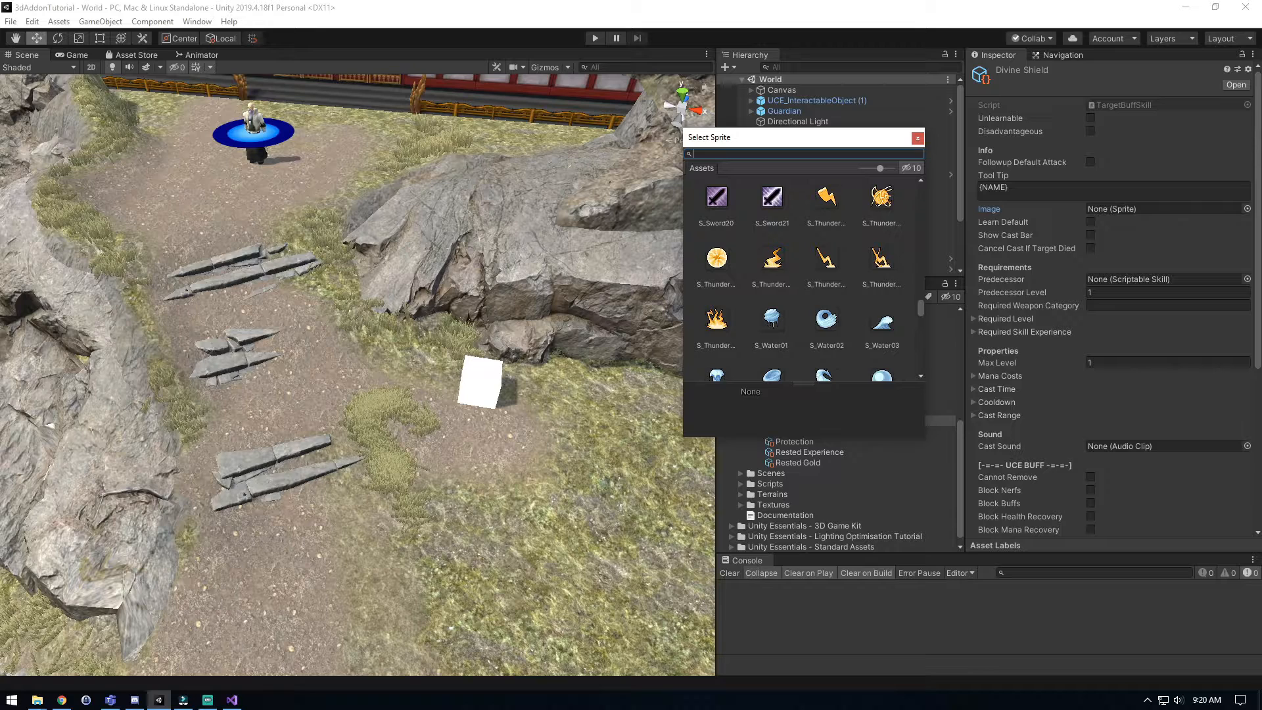
scroll(803, 276, down, 1)
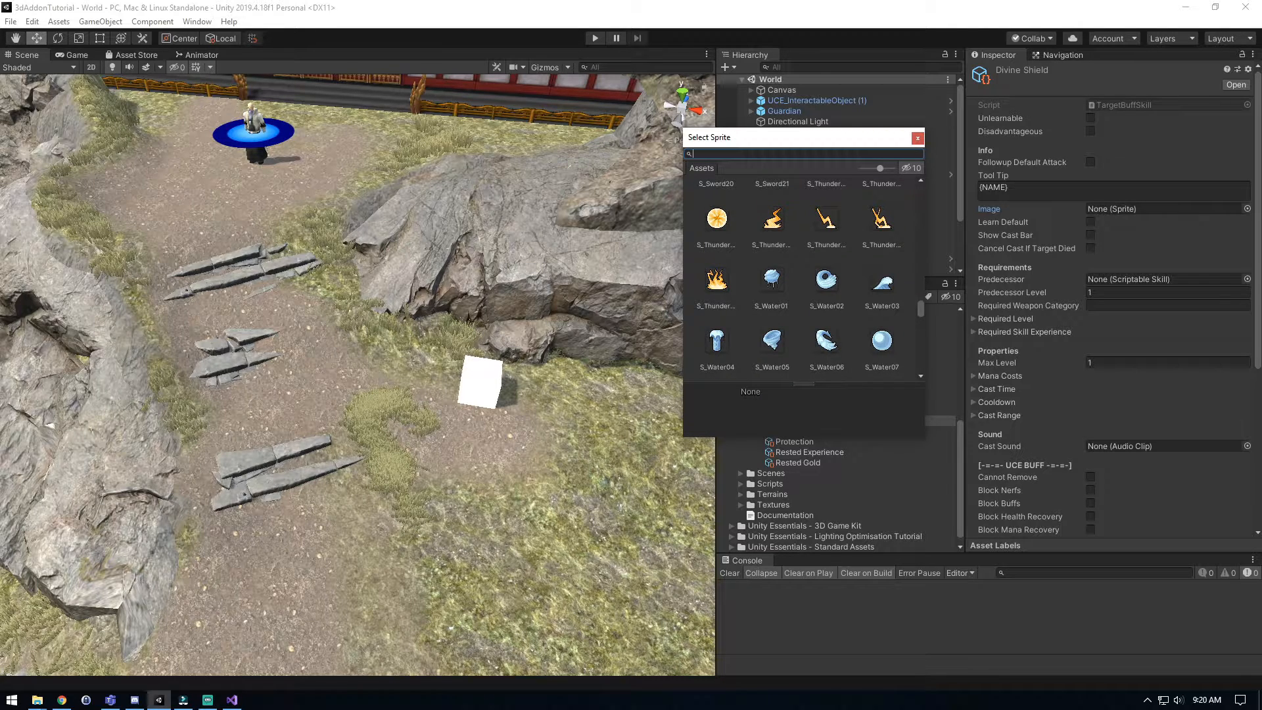
scroll(803, 276, down, 4)
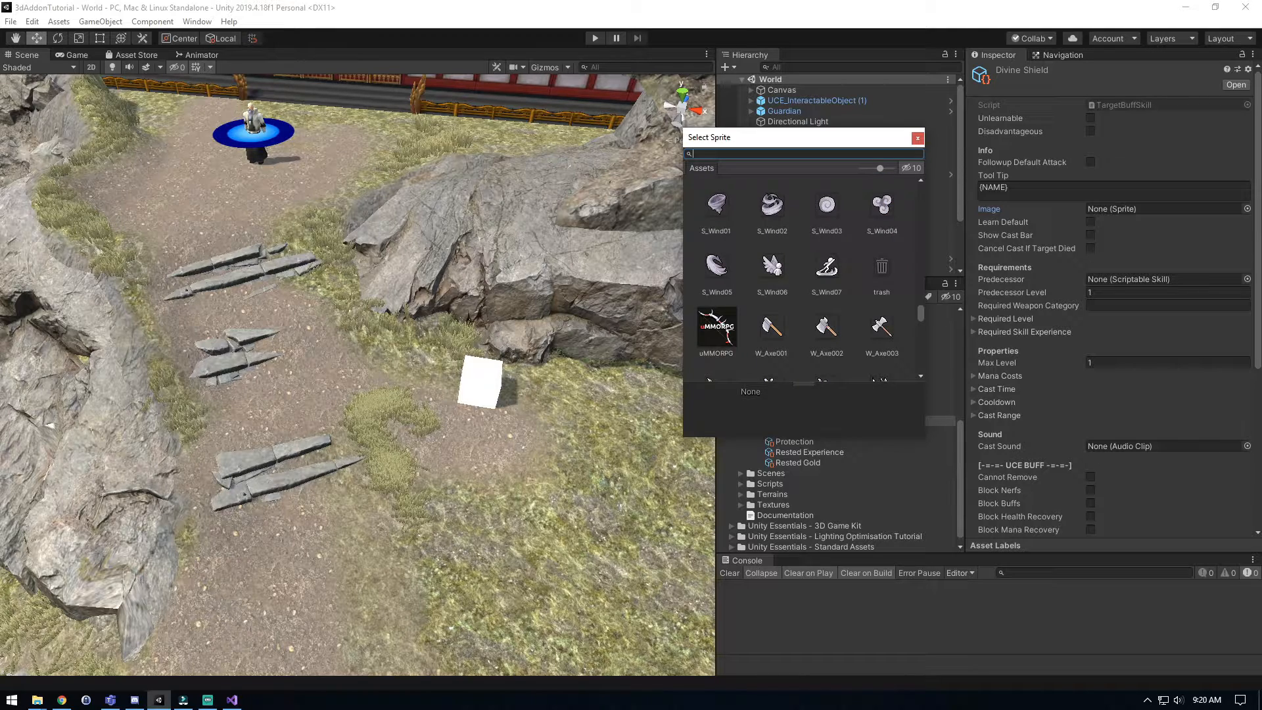
scroll(803, 276, down, 1)
scroll(803, 276, down, 8)
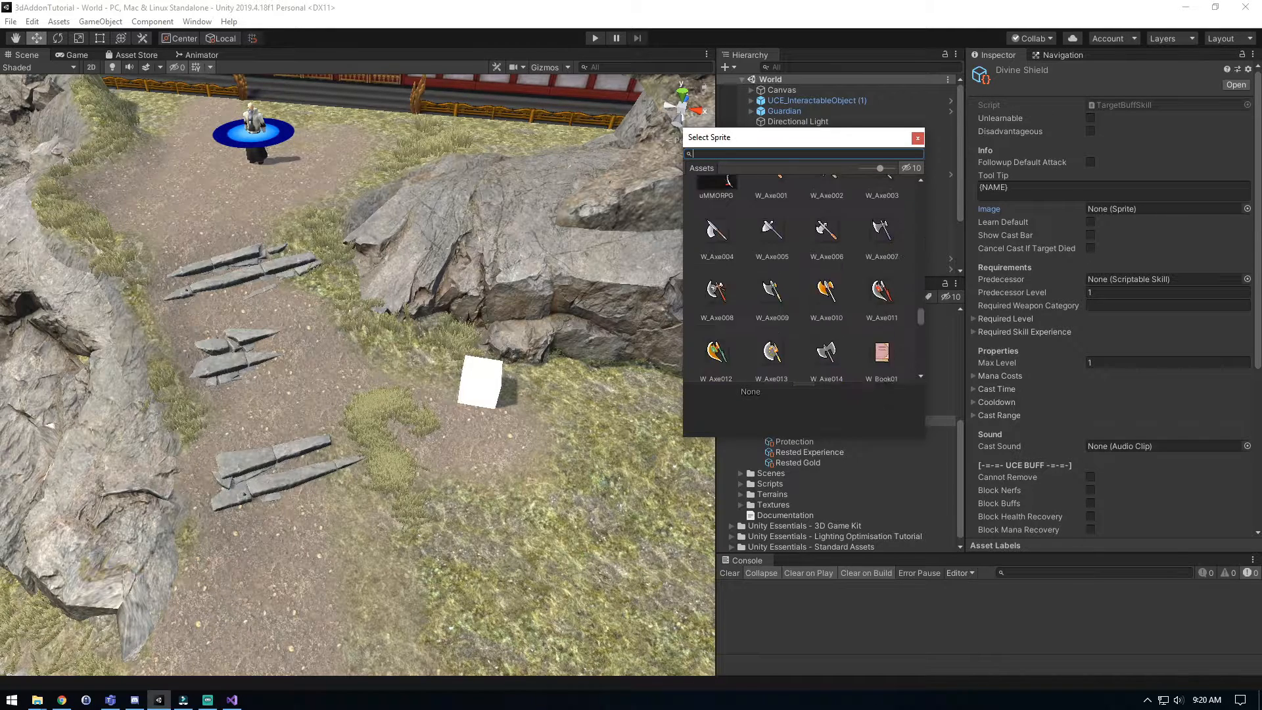
scroll(803, 276, up, 12)
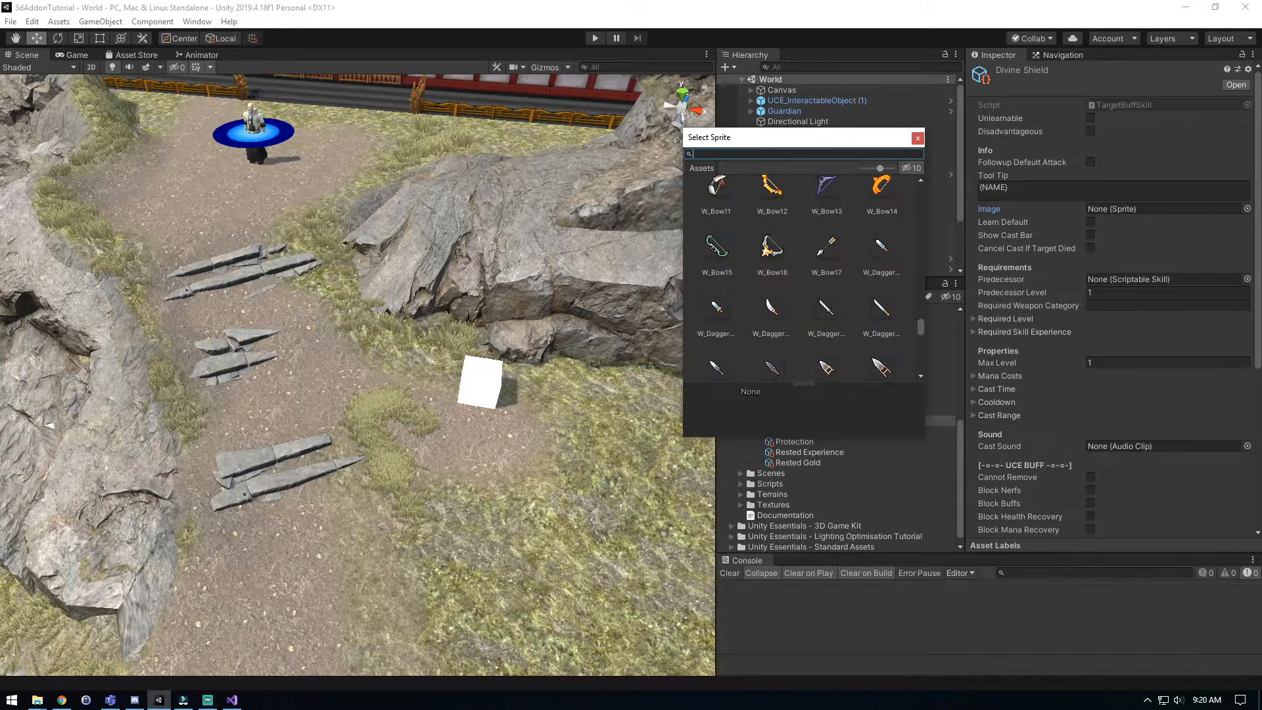
scroll(803, 276, up, 2)
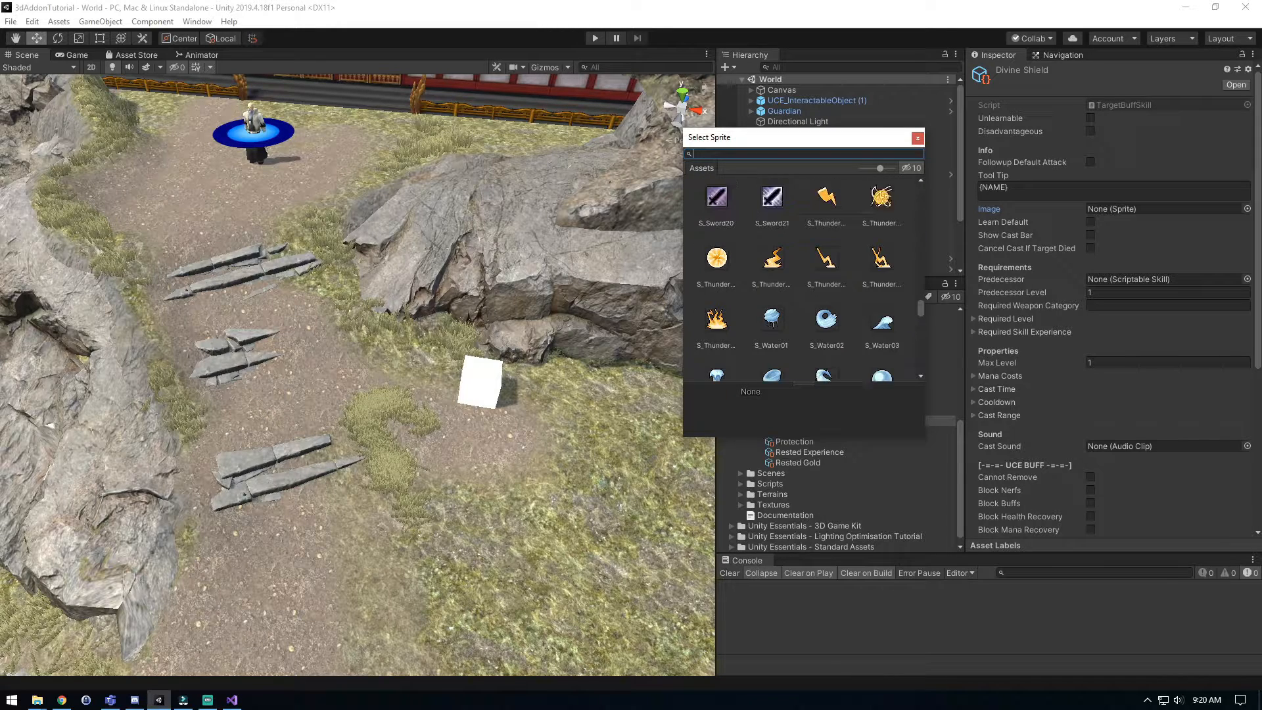
click(717, 298)
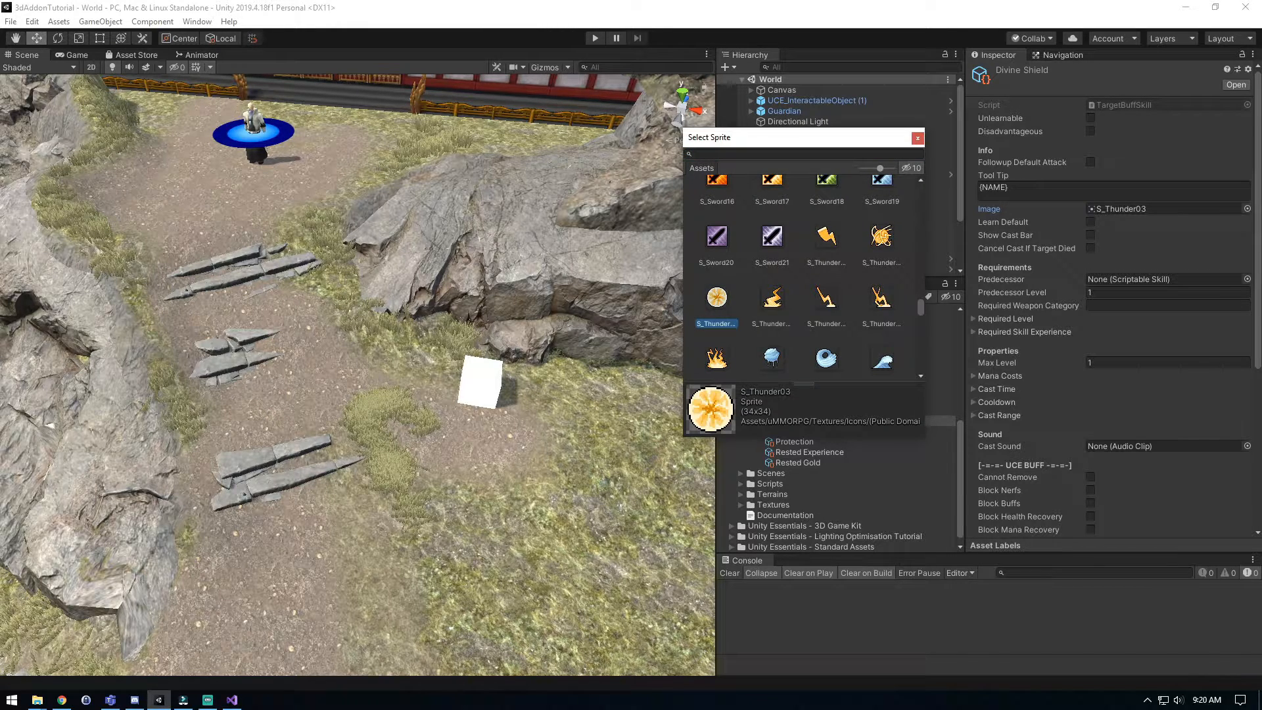
click(917, 138)
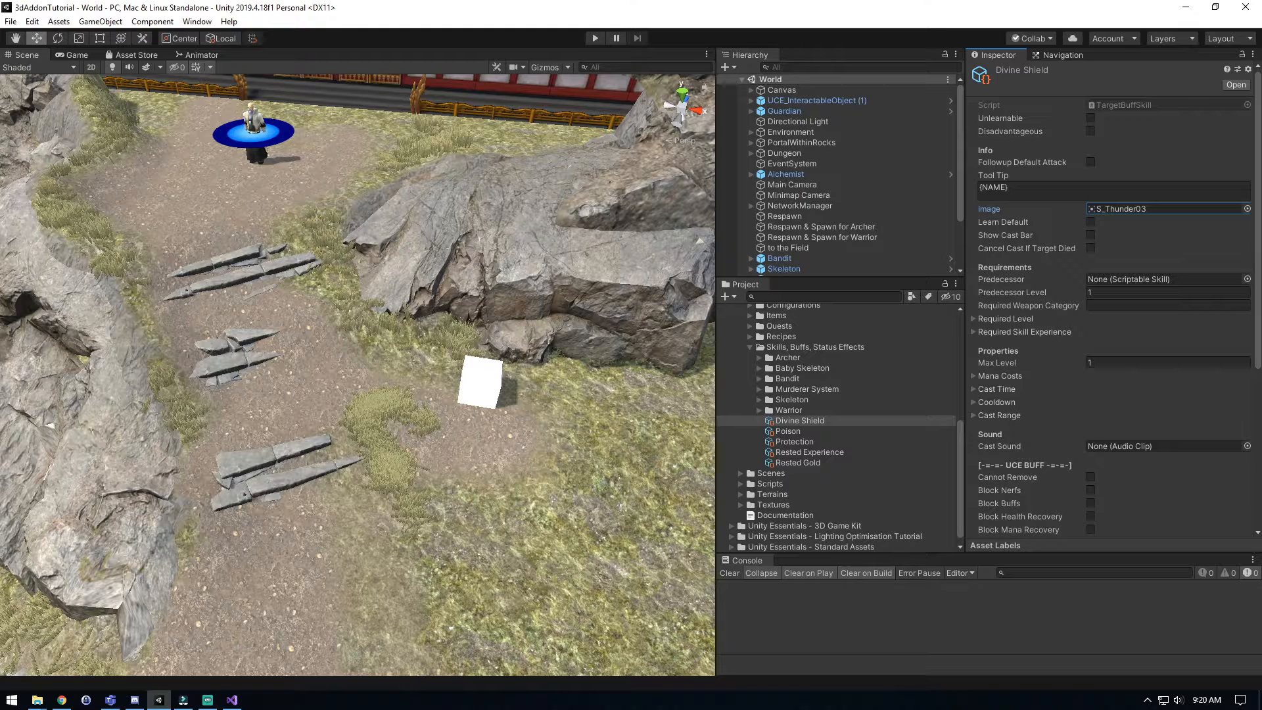
Enable Invincibility on the Divine Shield skill and set its Buff Time base value to 10.
scroll(1111, 296, down, 3)
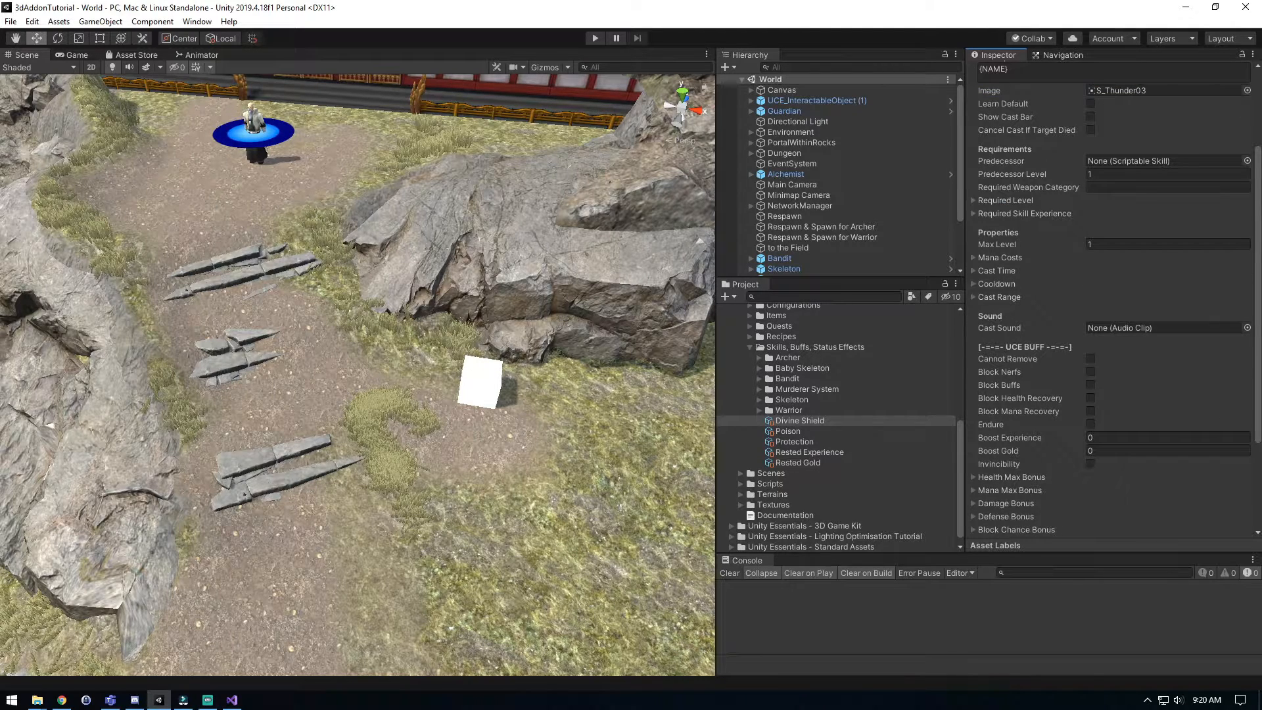
scroll(1111, 296, down, 3)
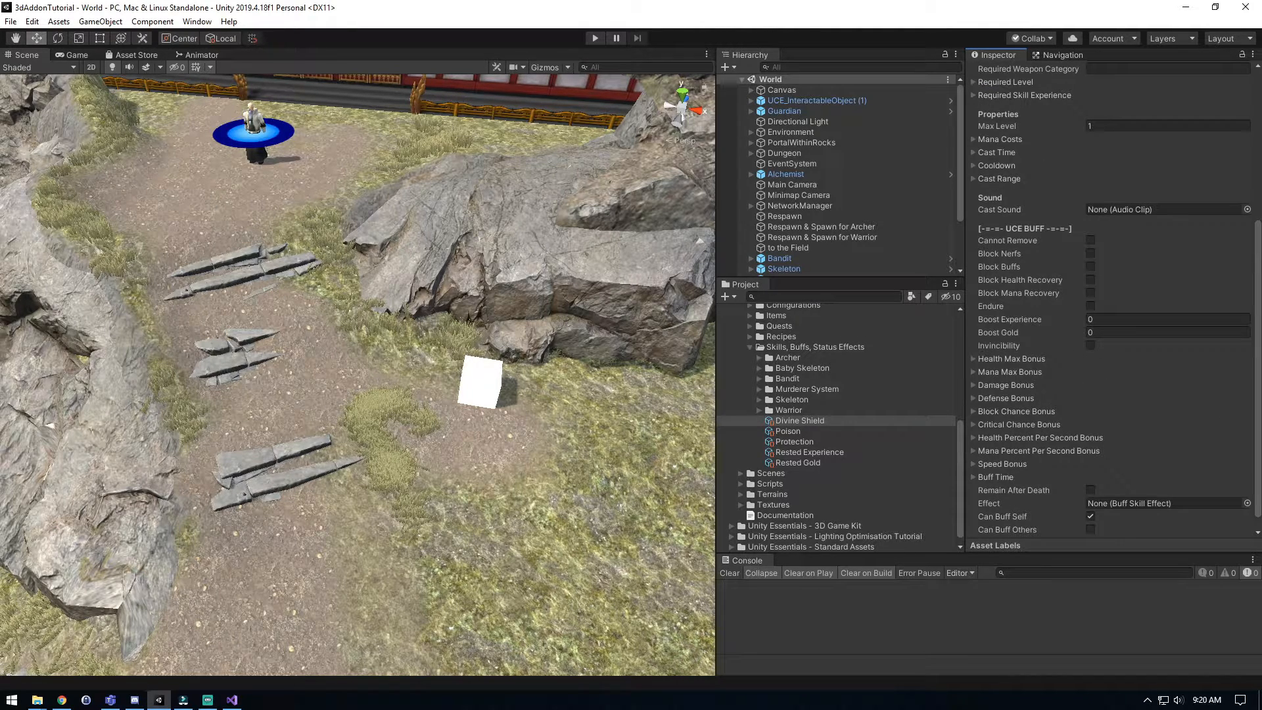
scroll(1110, 296, down, 1)
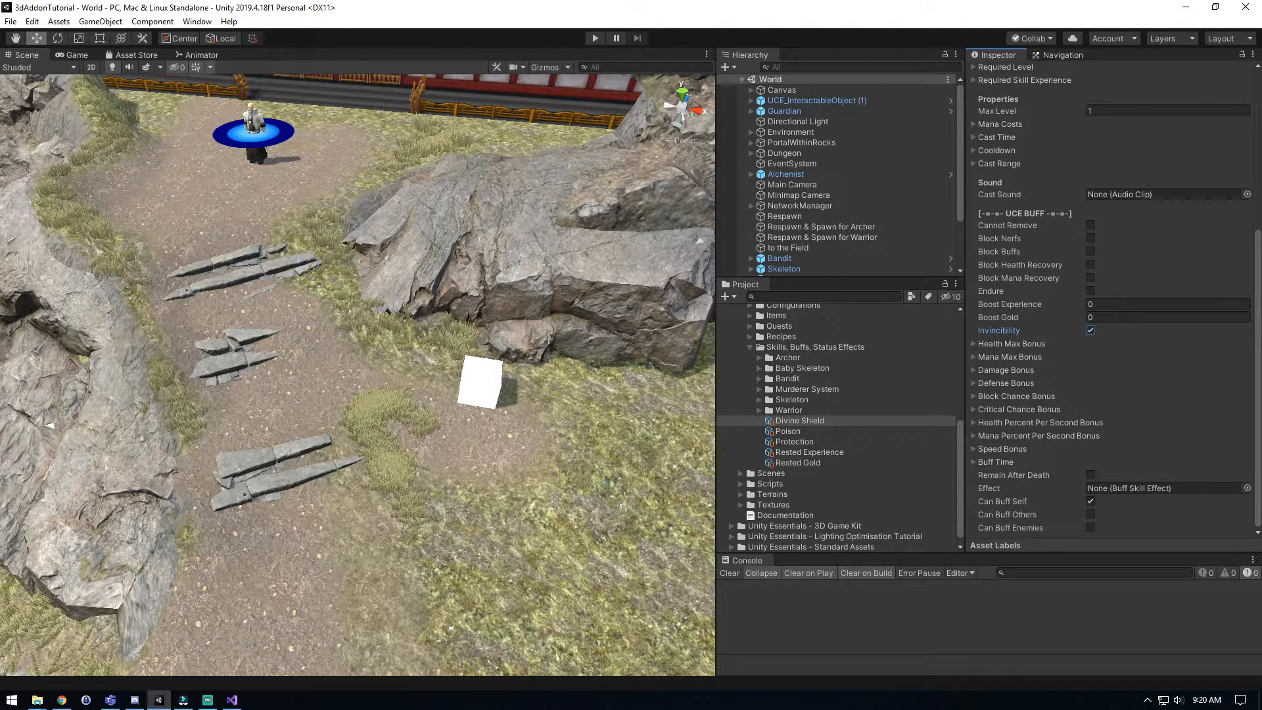
click(995, 462)
scroll(995, 462, down, 1)
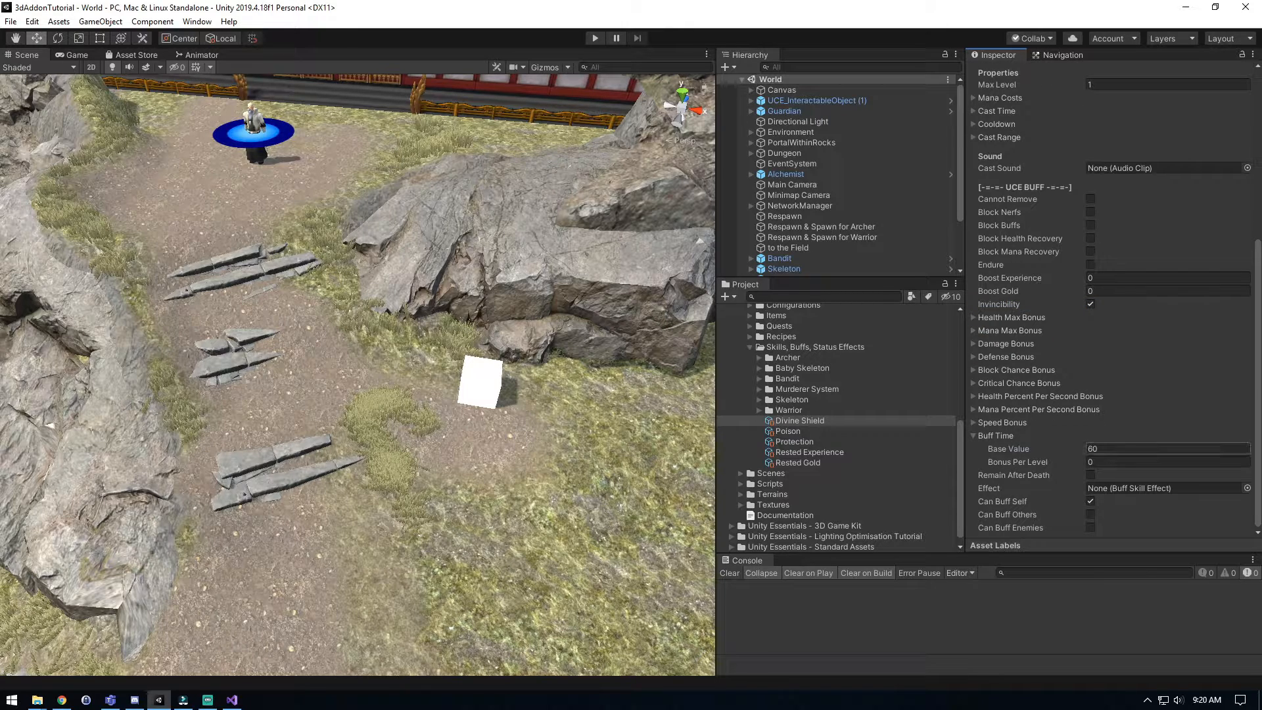
click(1111, 449)
text(10)
key(Return)
click(974, 436)
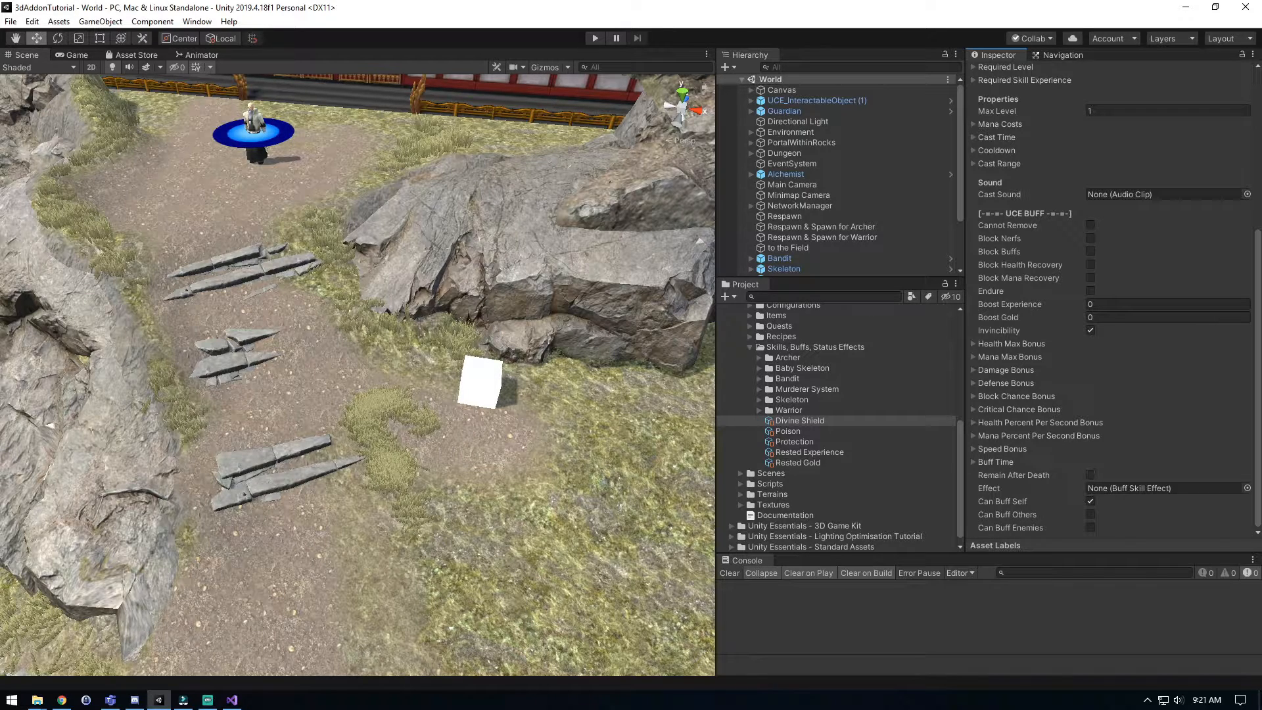
Set the Warrior player prefab's Skill Templates size to 10 and assign the Divine Shield skill to Element 9.
scroll(751, 381, up, 2)
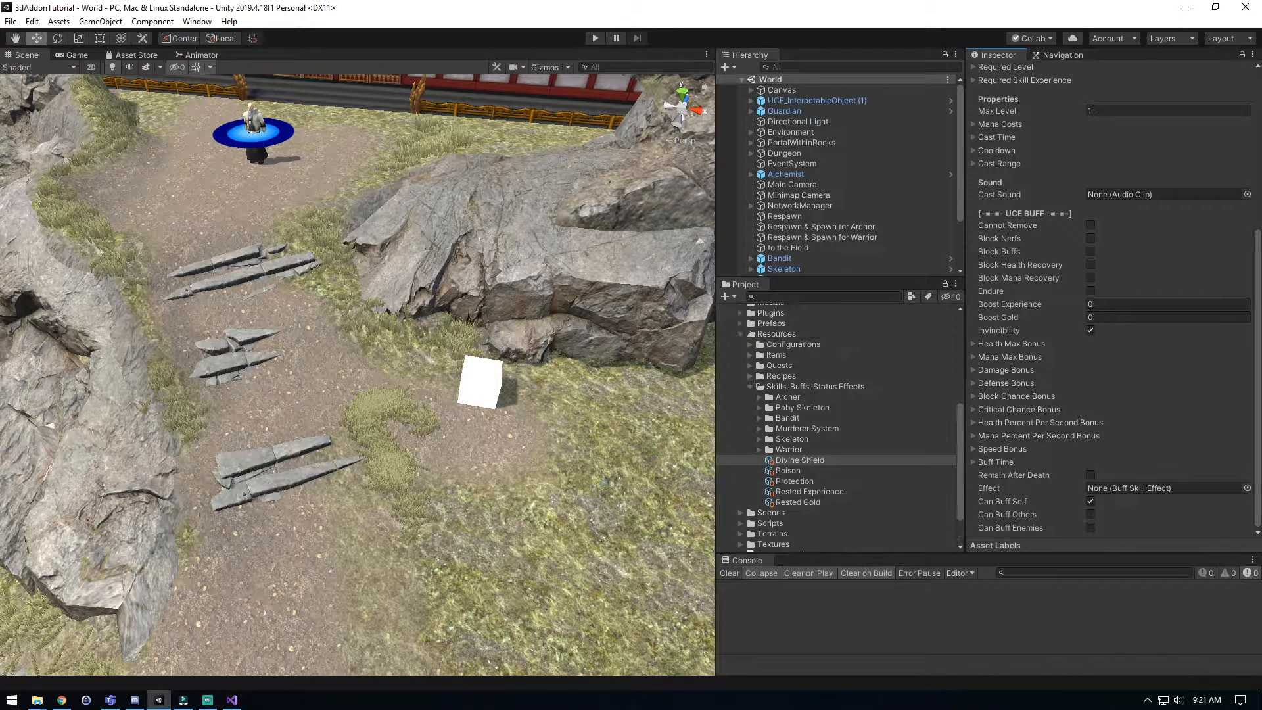
click(741, 323)
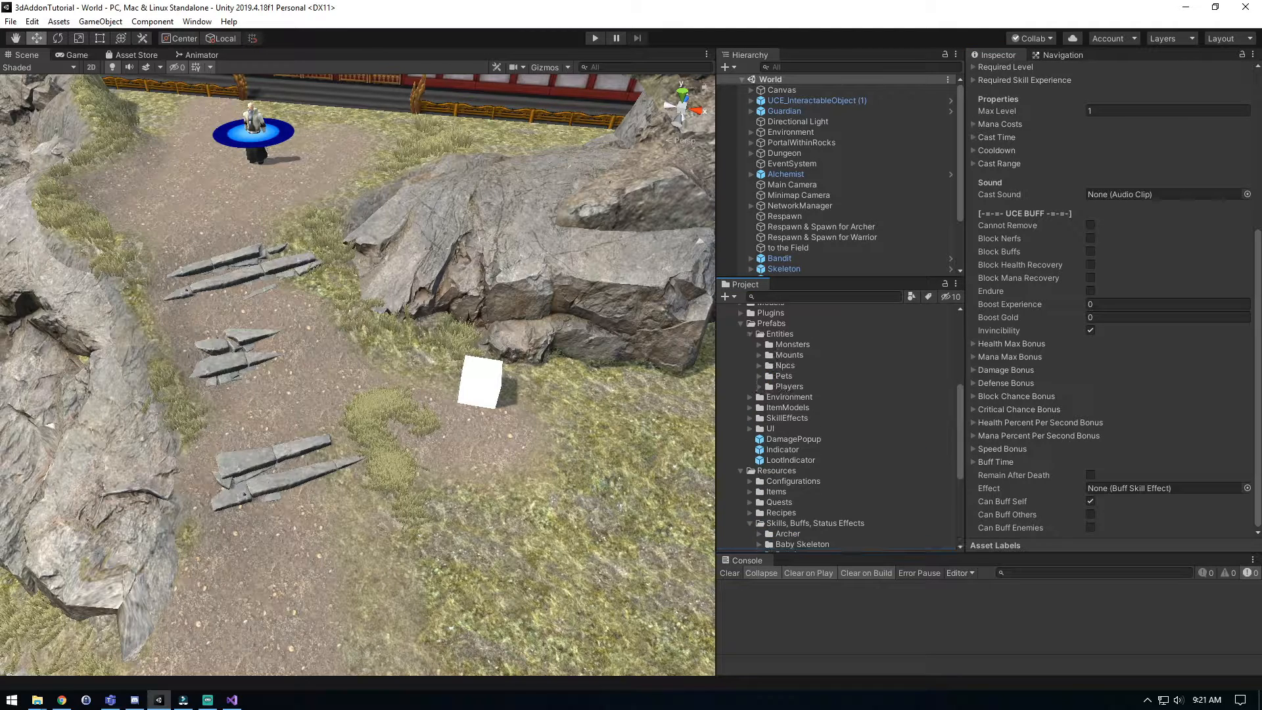
click(759, 387)
click(797, 407)
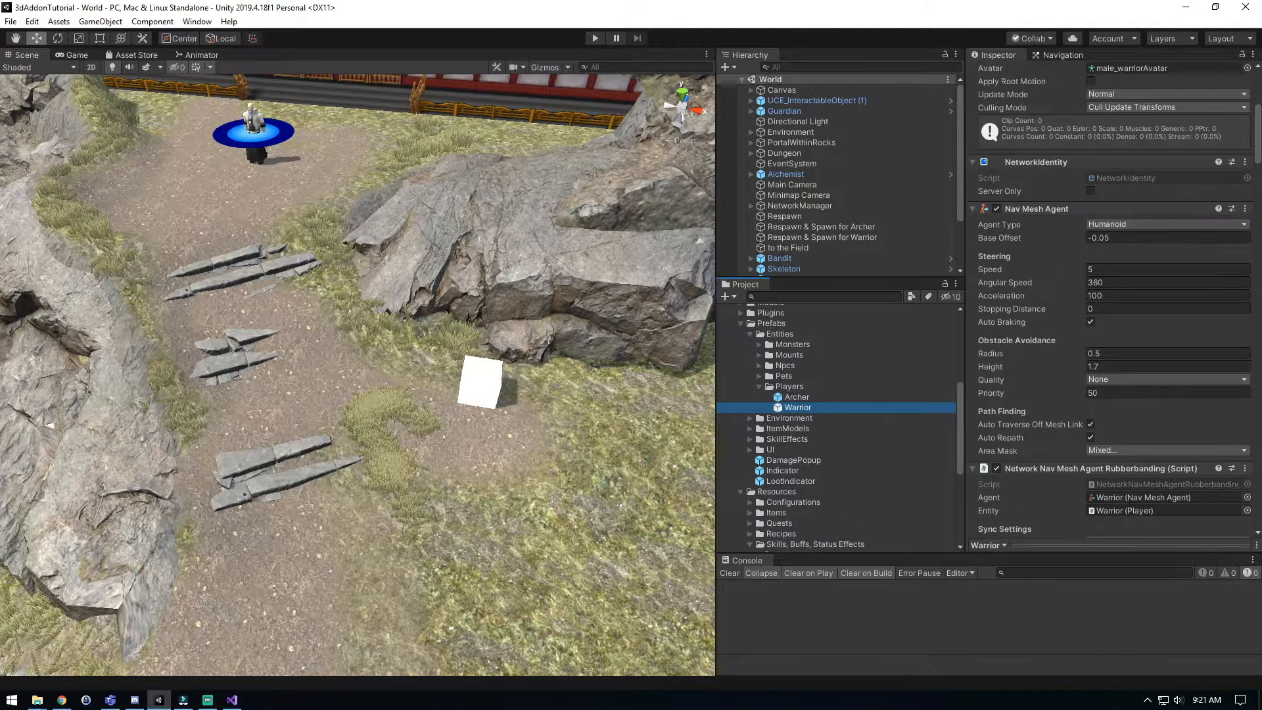
scroll(1111, 302, down, 18)
scroll(1110, 302, up, 9)
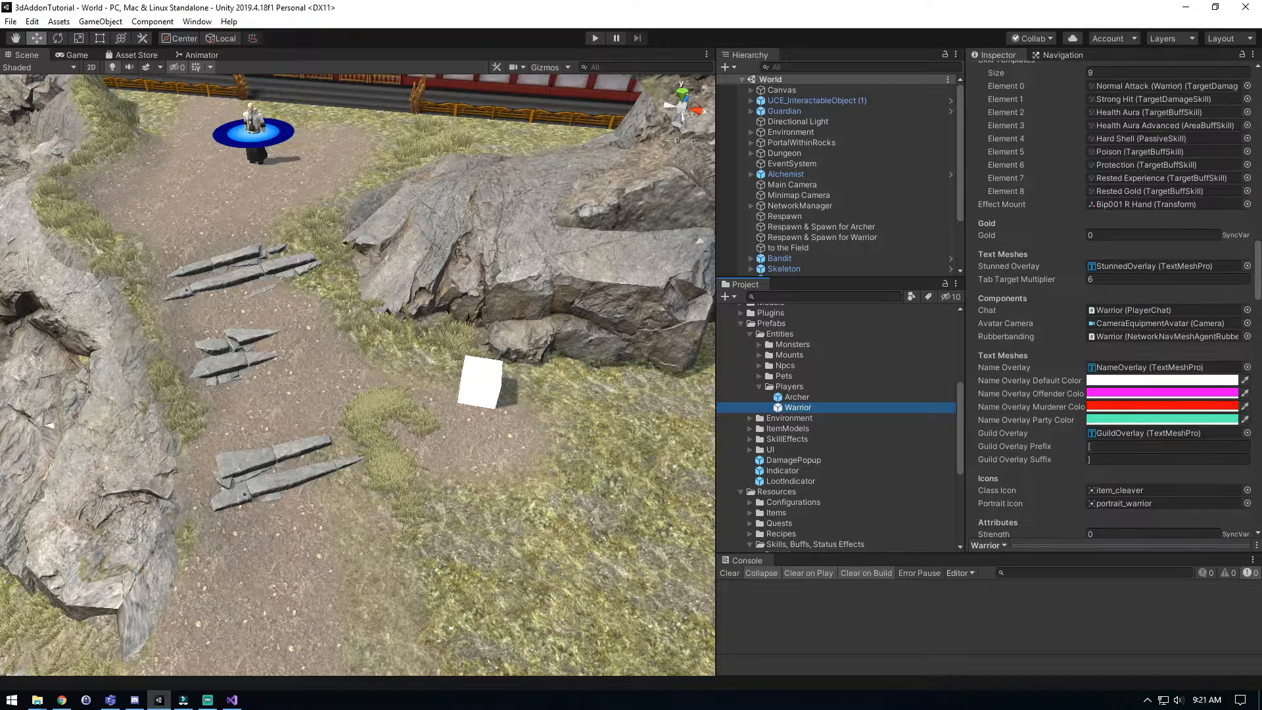
click(1111, 191)
text(10)
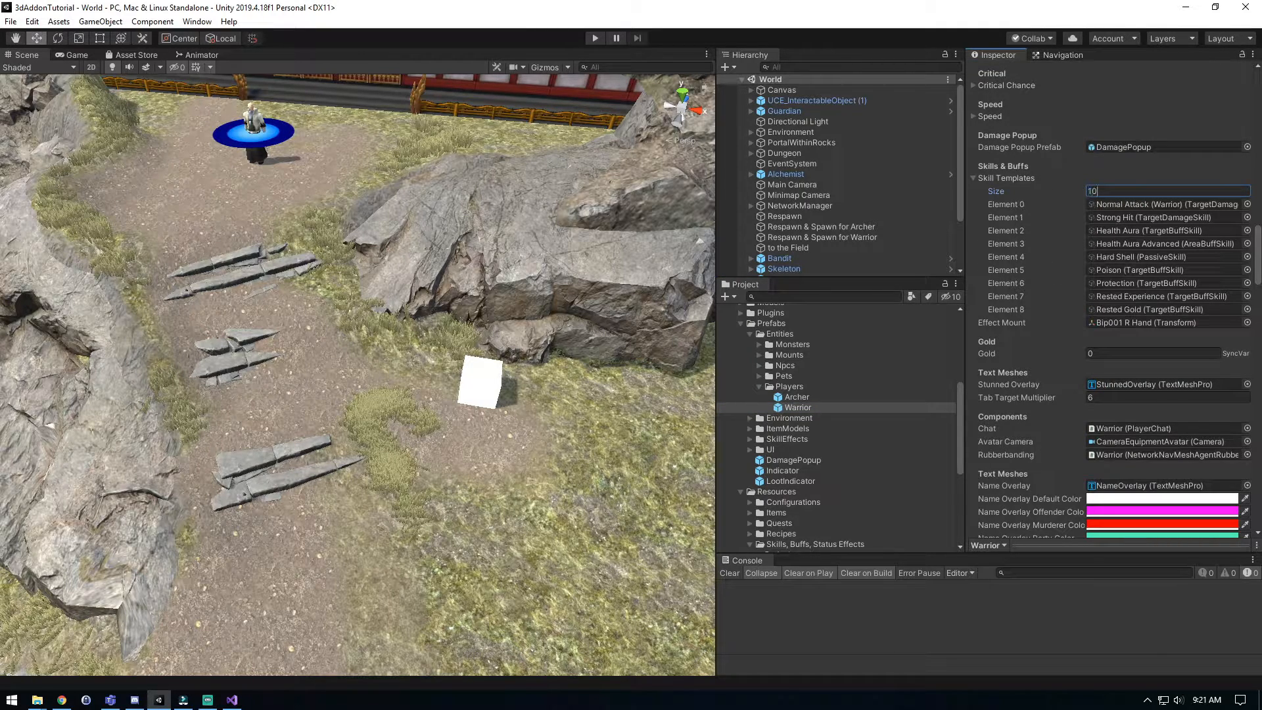
key(Return)
scroll(838, 428, down, 5)
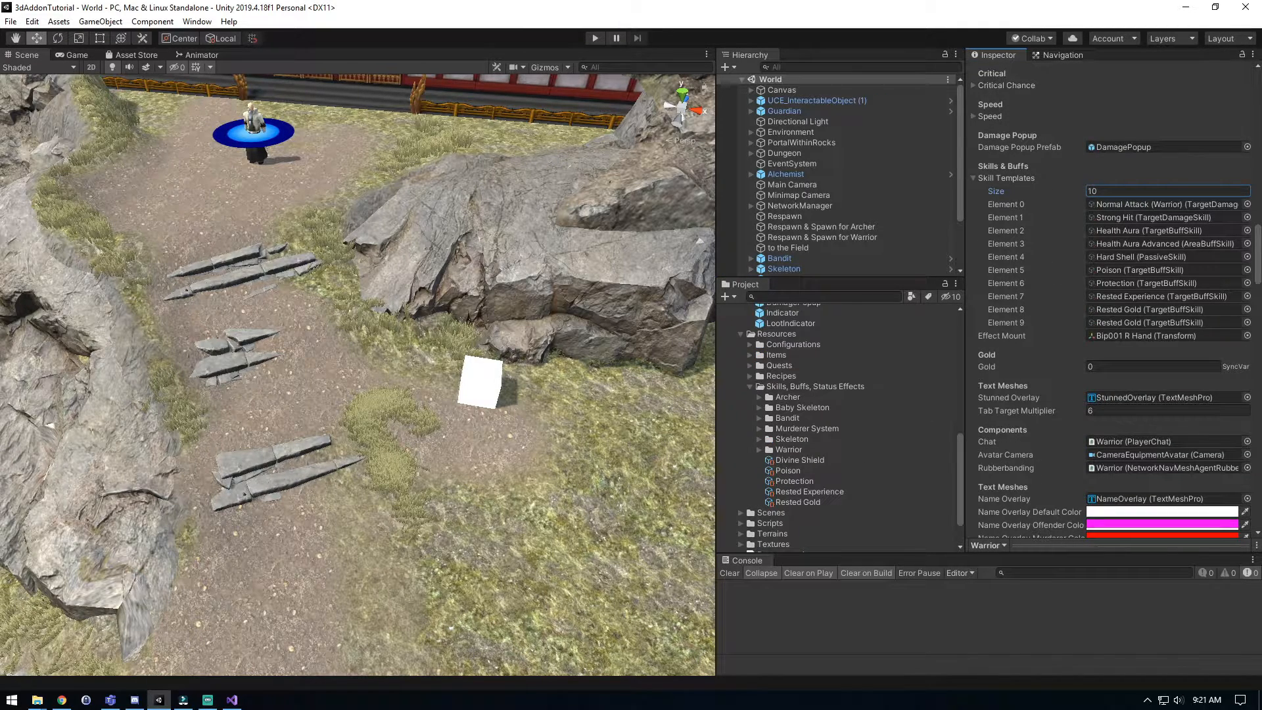
drag(800, 459, 1157, 322)
Collapse the "Skills, Buffs, Status Effects", Resources, Players, Entities and Prefabs folders in the project tree.
click(750, 387)
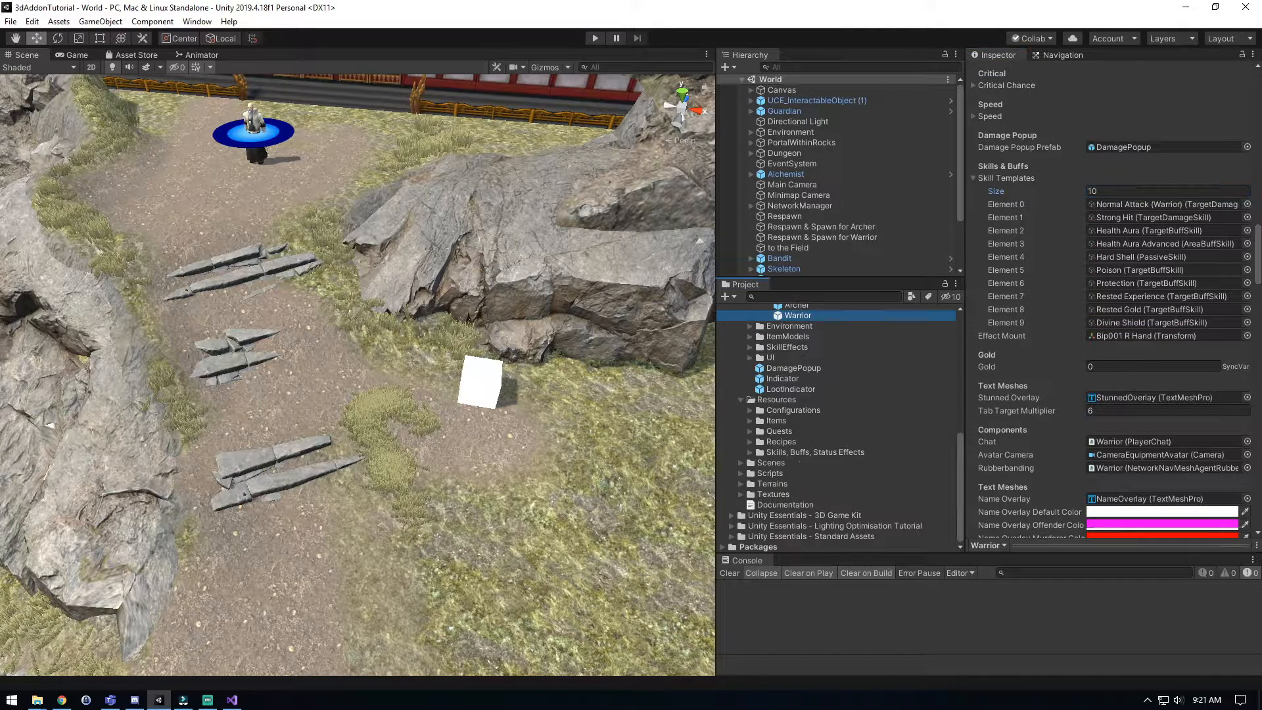
scroll(839, 427, up, 3)
click(759, 387)
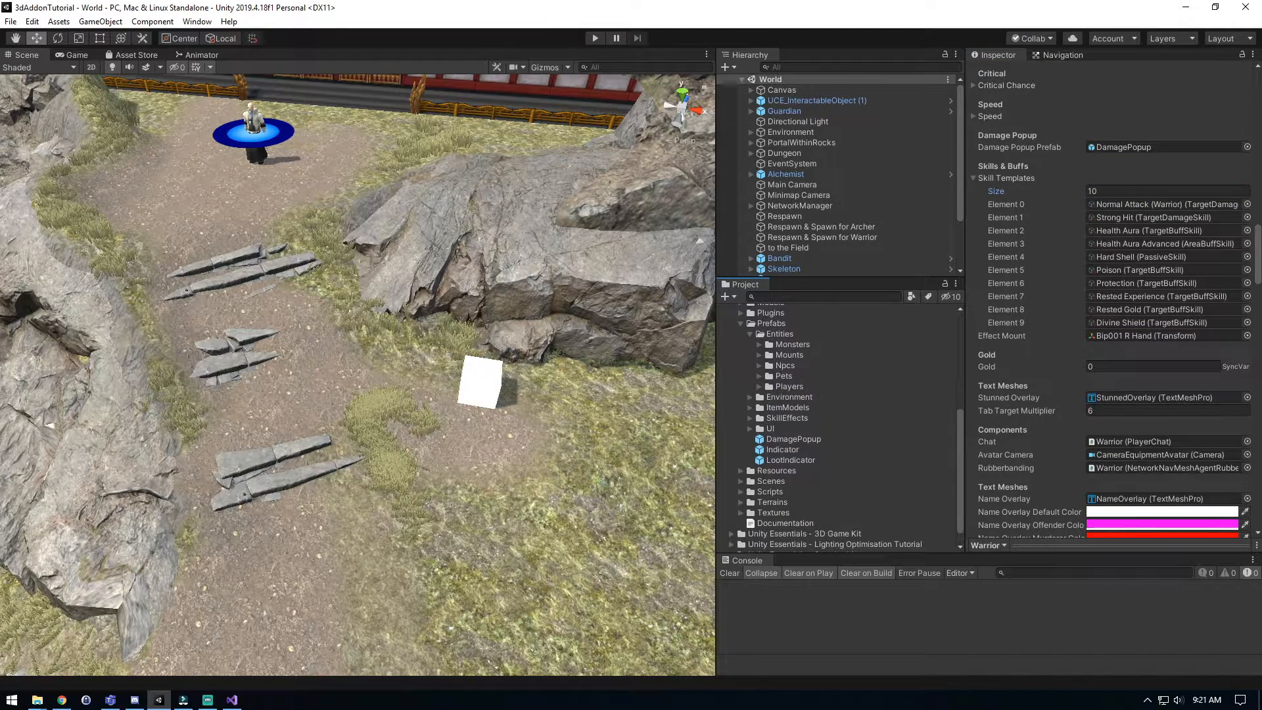
click(750, 334)
click(740, 357)
scroll(839, 427, up, 2)
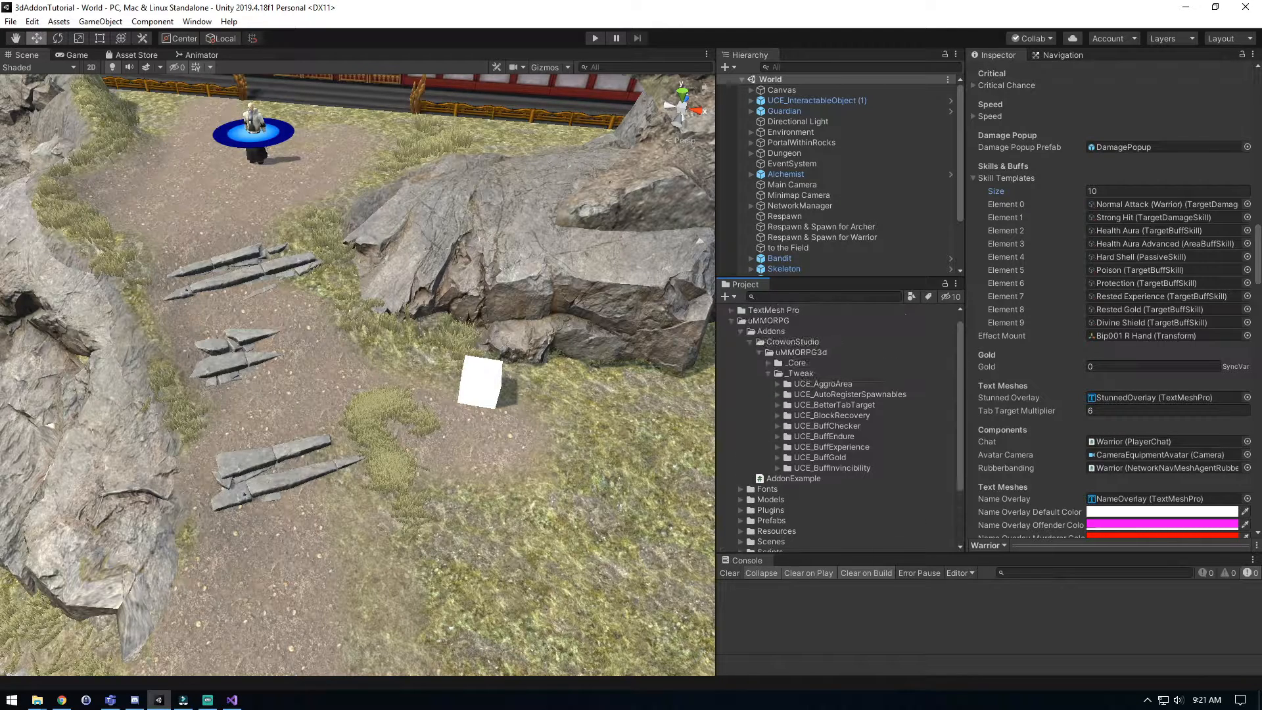
Run the game in the editor, host and play on the local server, and enter the world with the Test1 character.
key(ctrl+p)
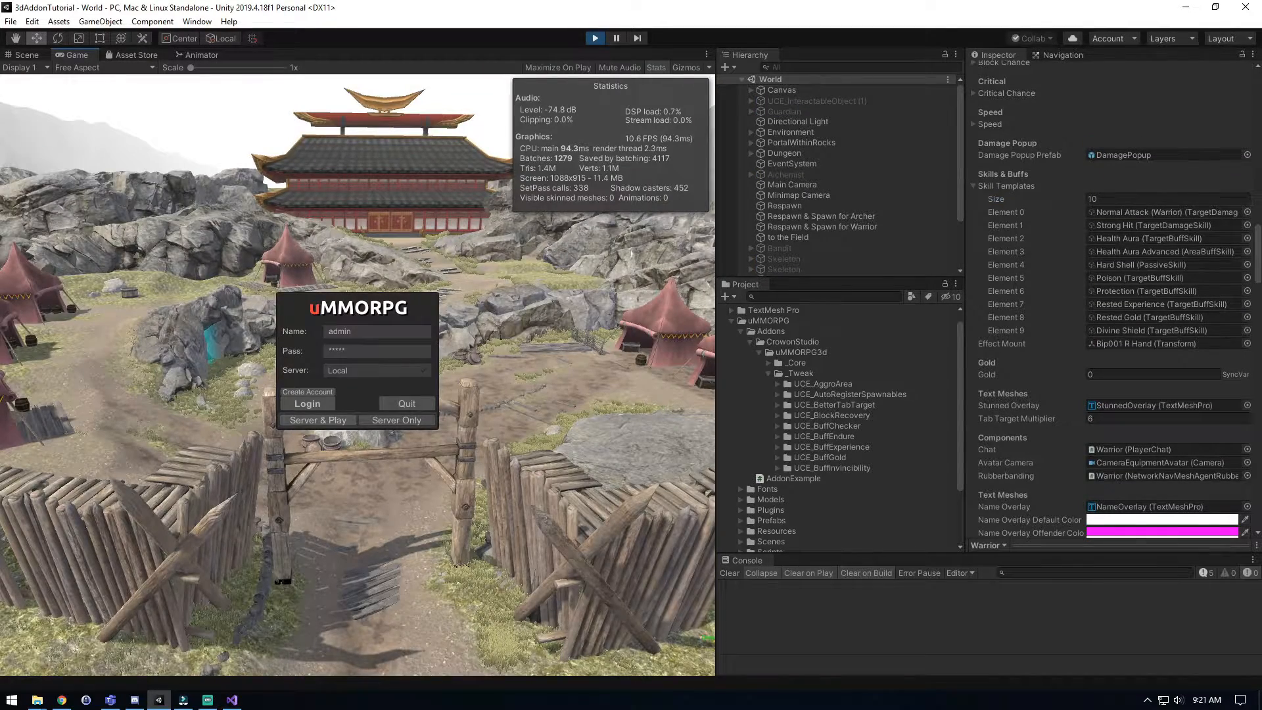
click(318, 420)
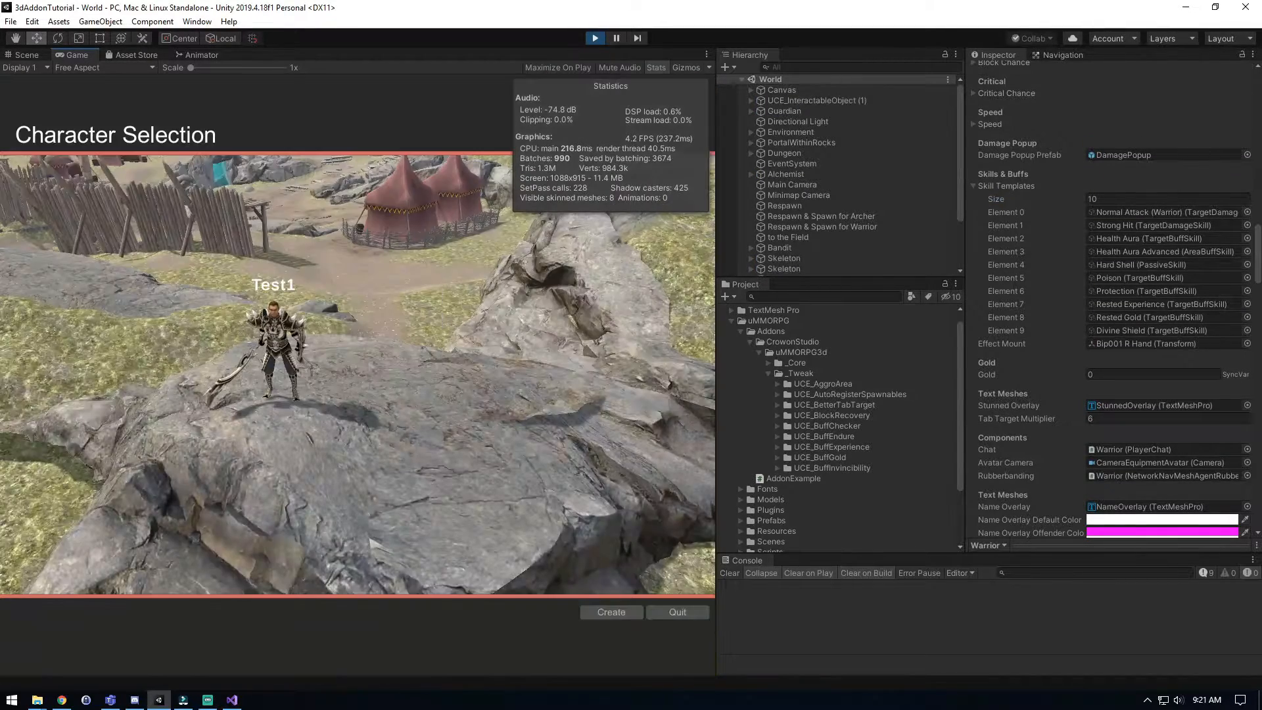
click(280, 345)
click(479, 612)
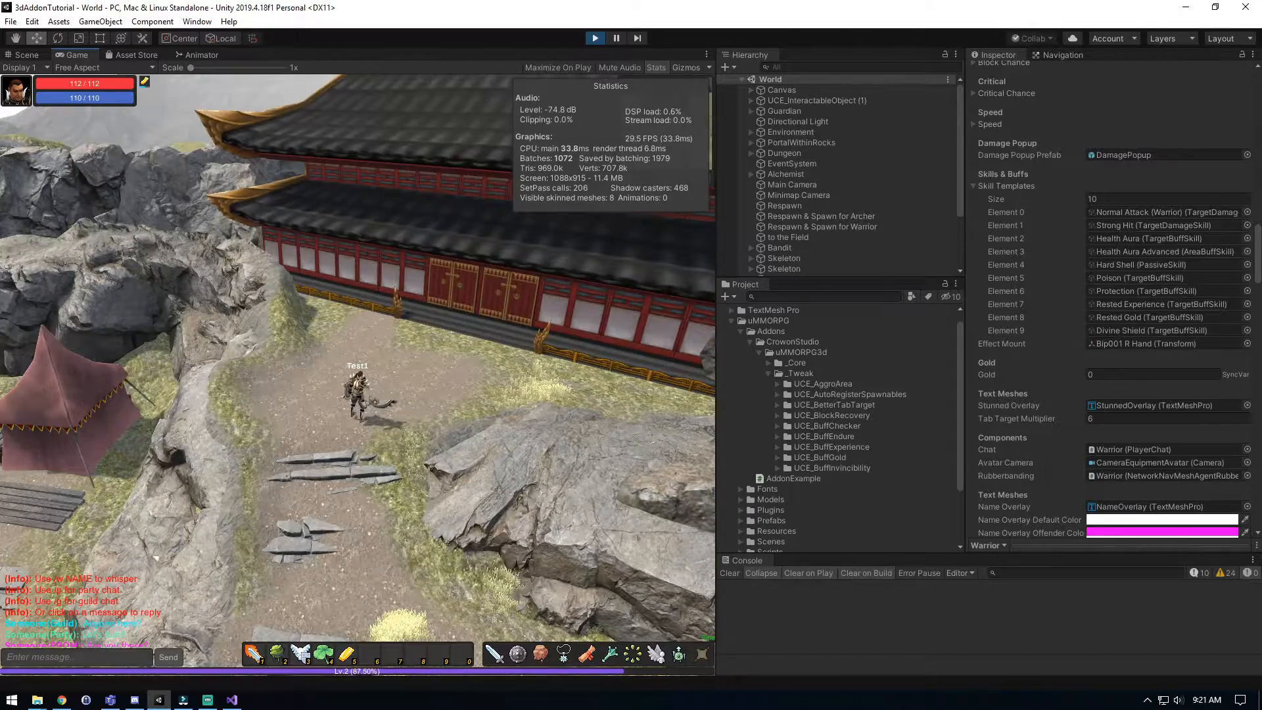
Learn the Divine Shield skill from the character's skill list and place it in skill bar slot 6.
click(349, 459)
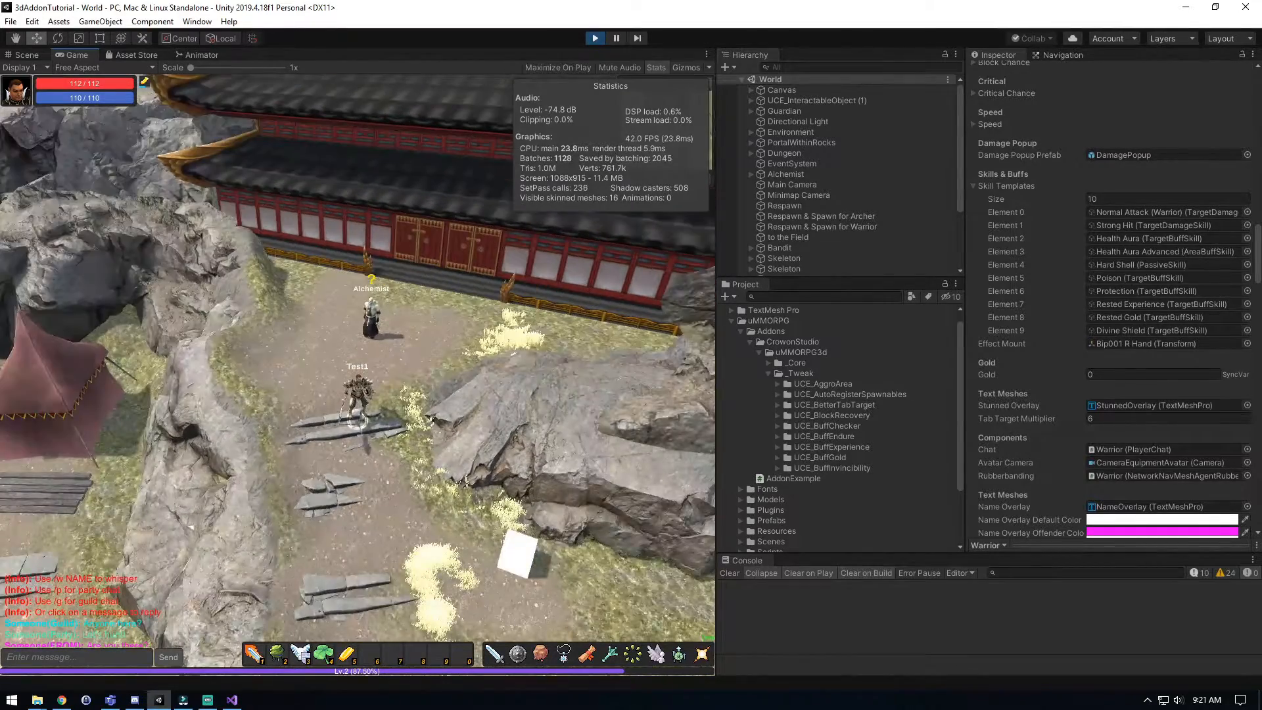
key(r)
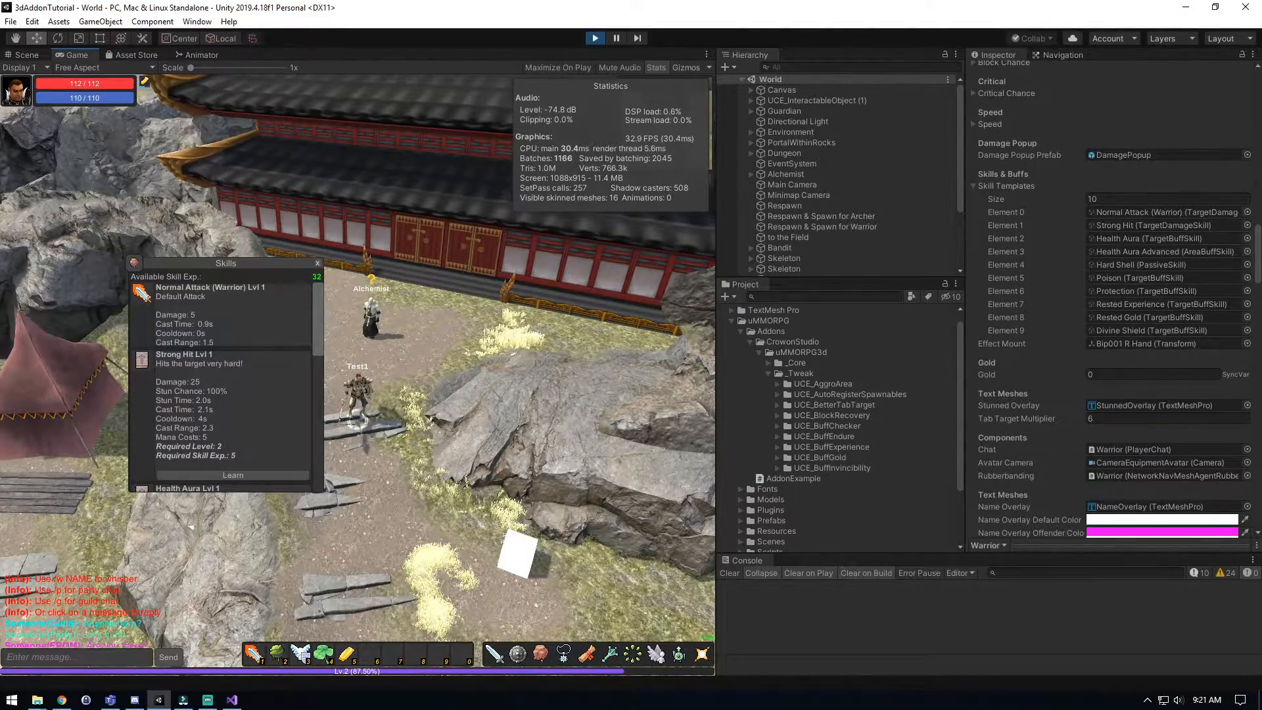
scroll(224, 388, down, 10)
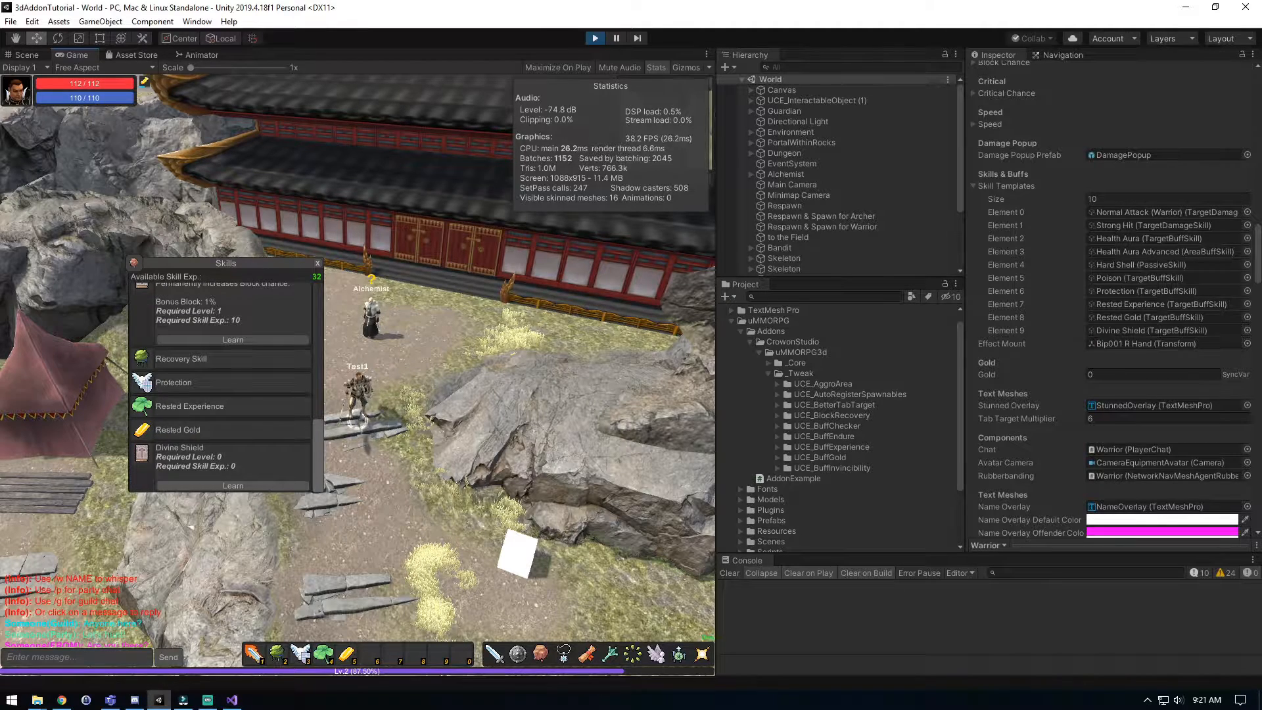
click(233, 486)
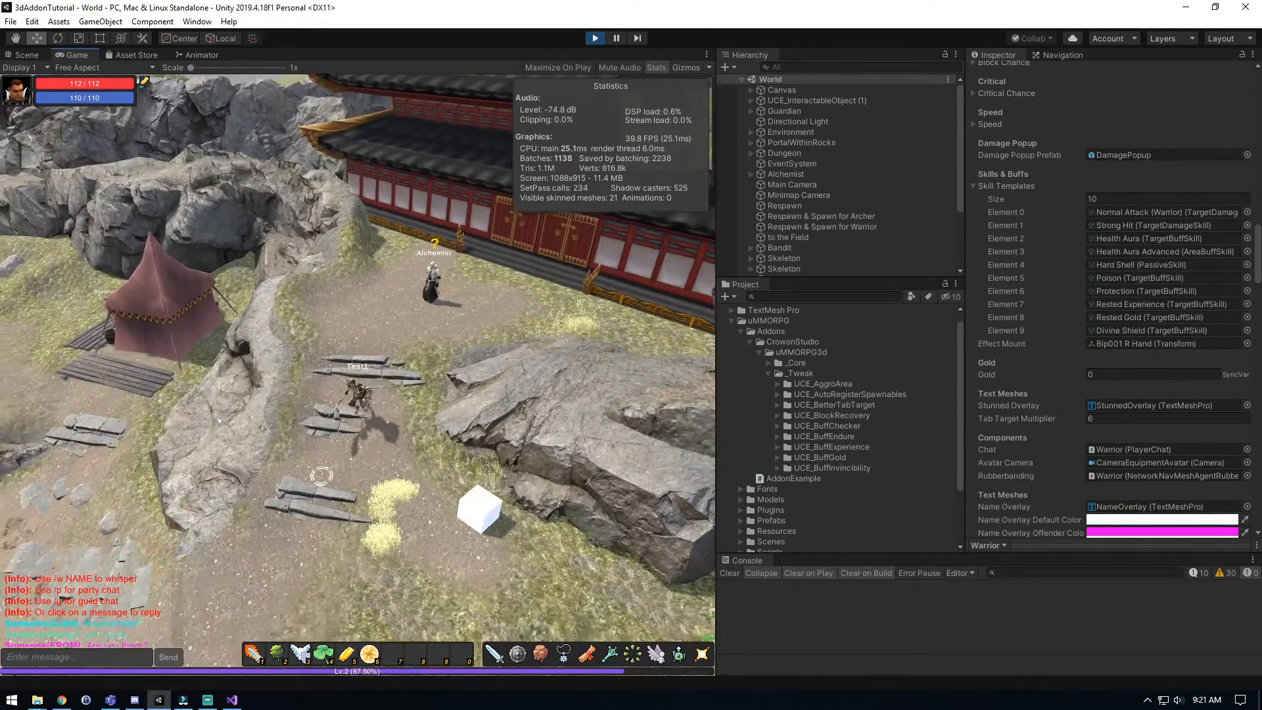
Walk the character from the Alchemist's area past the rocks to the skeleton camp beside the tents.
right_drag(321, 476, 249, 490)
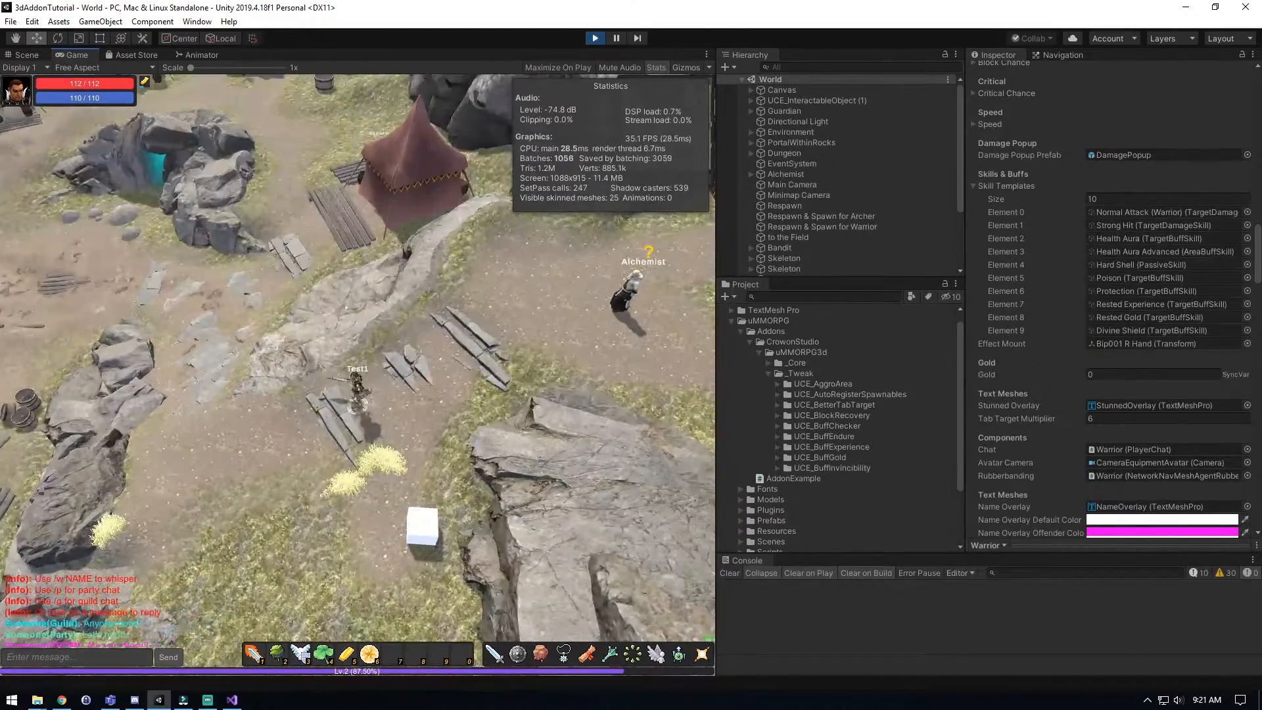
right_drag(415, 320, 543, 389)
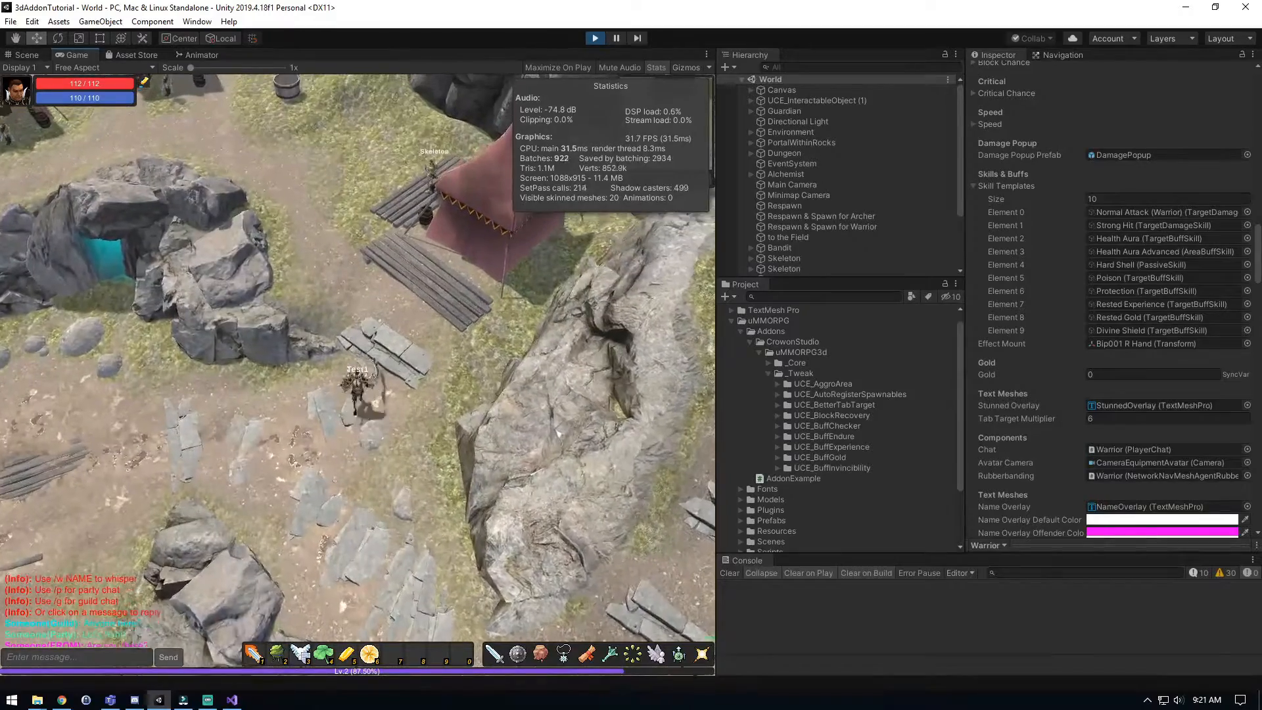
key(w)
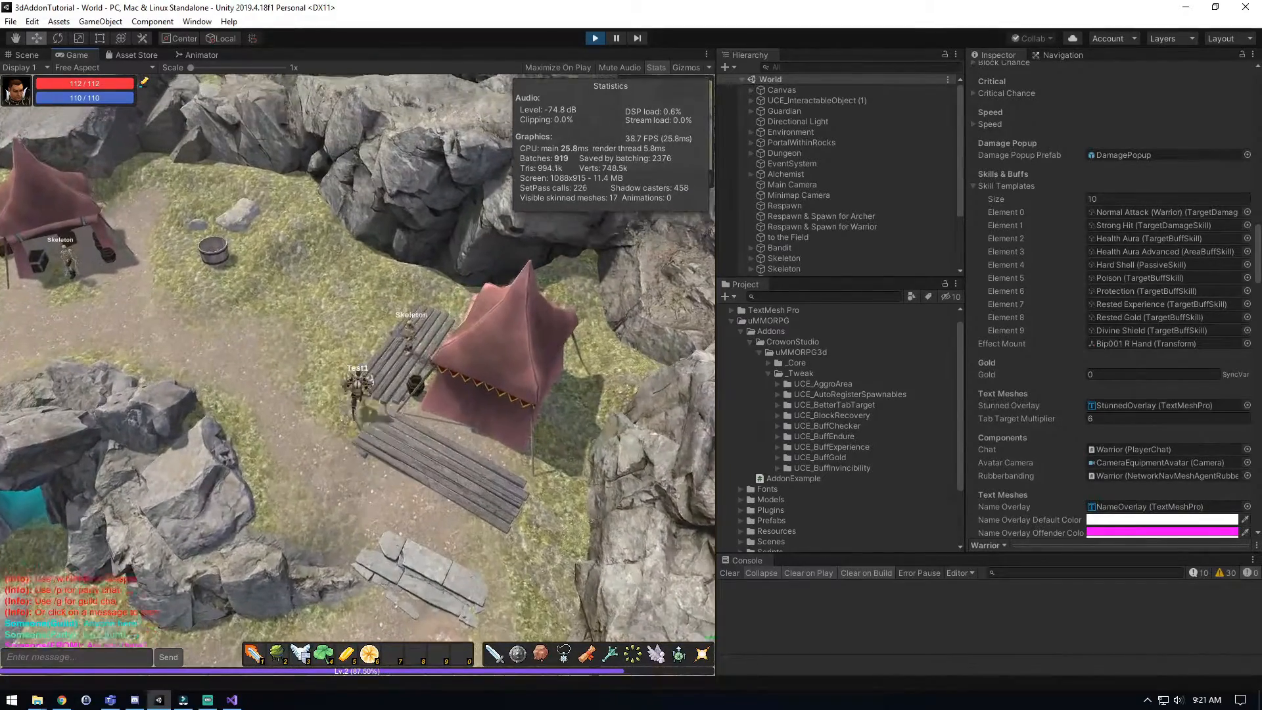
key(w)
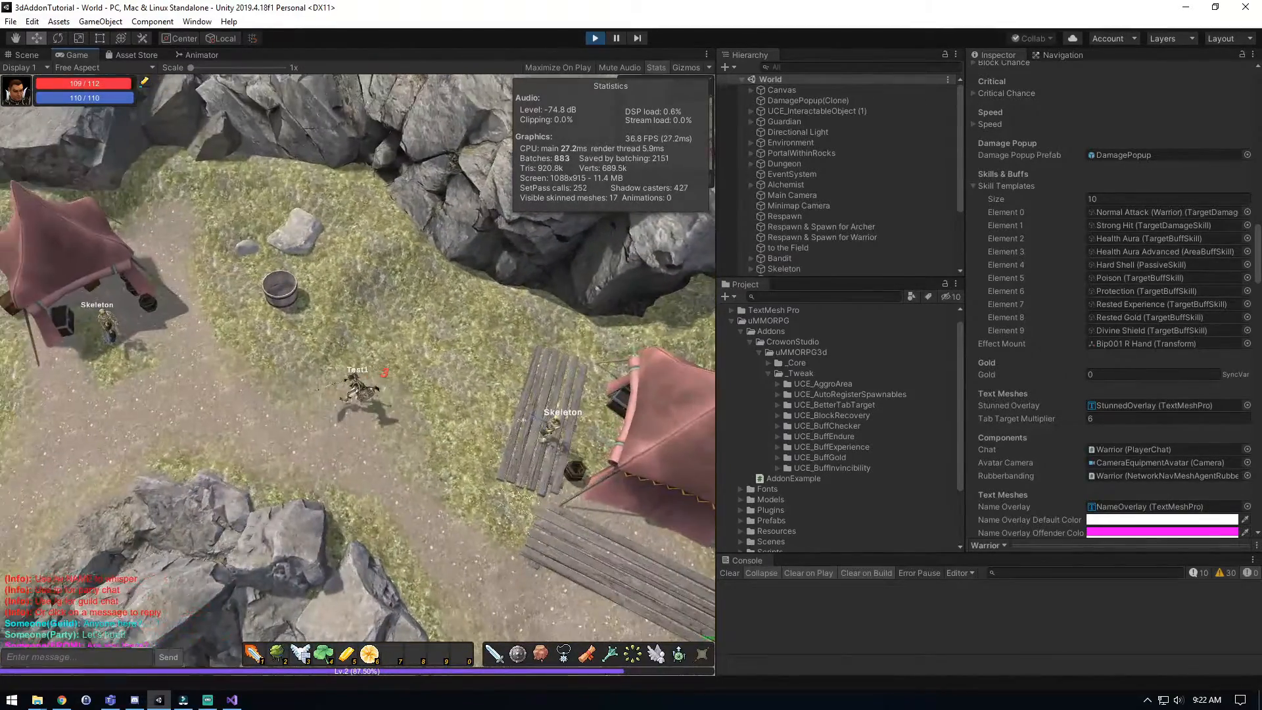
Draw the two skeletons near the tents into attacking the character to test the Divine Shield buff.
key(a)
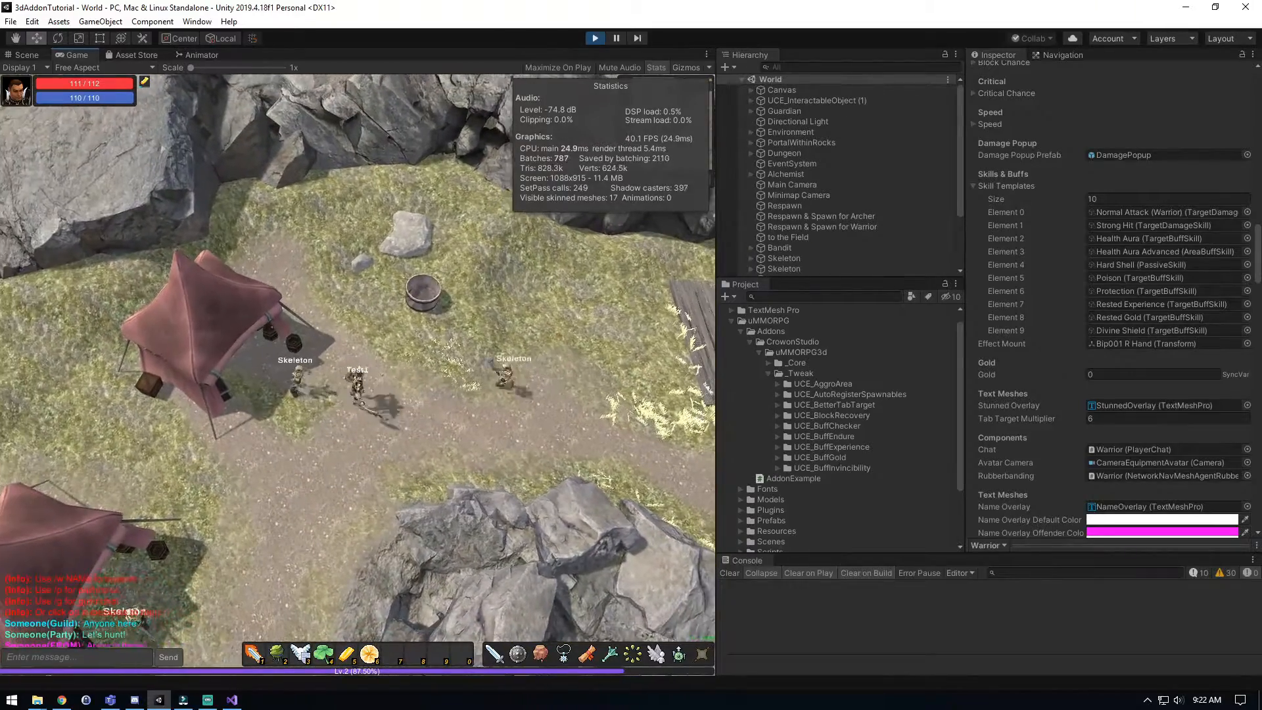
key(d)
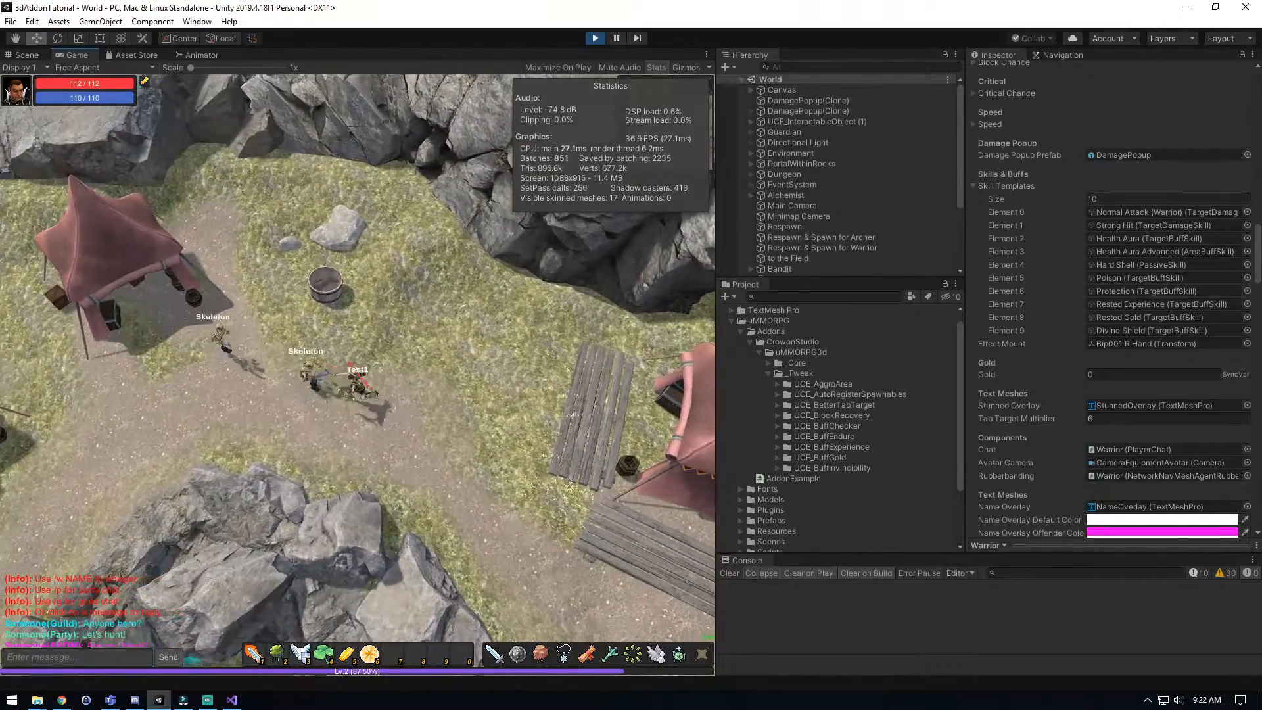
key(a)
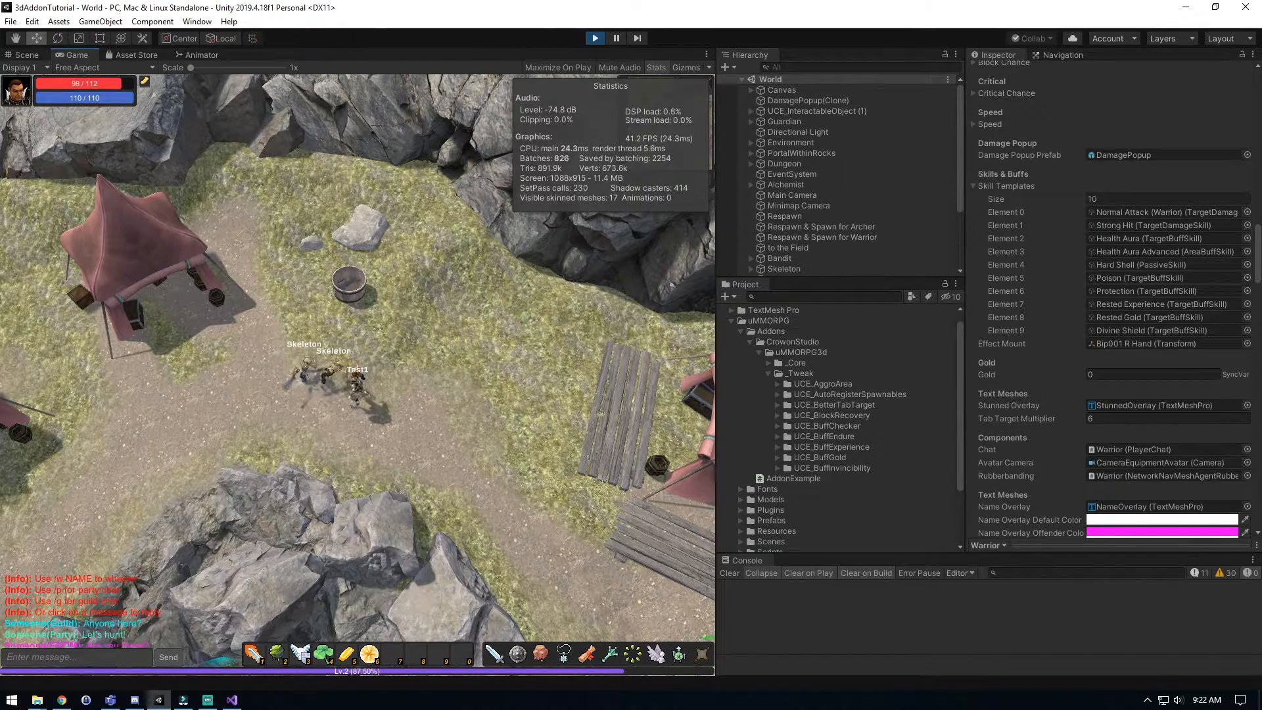
key(d)
key(2)
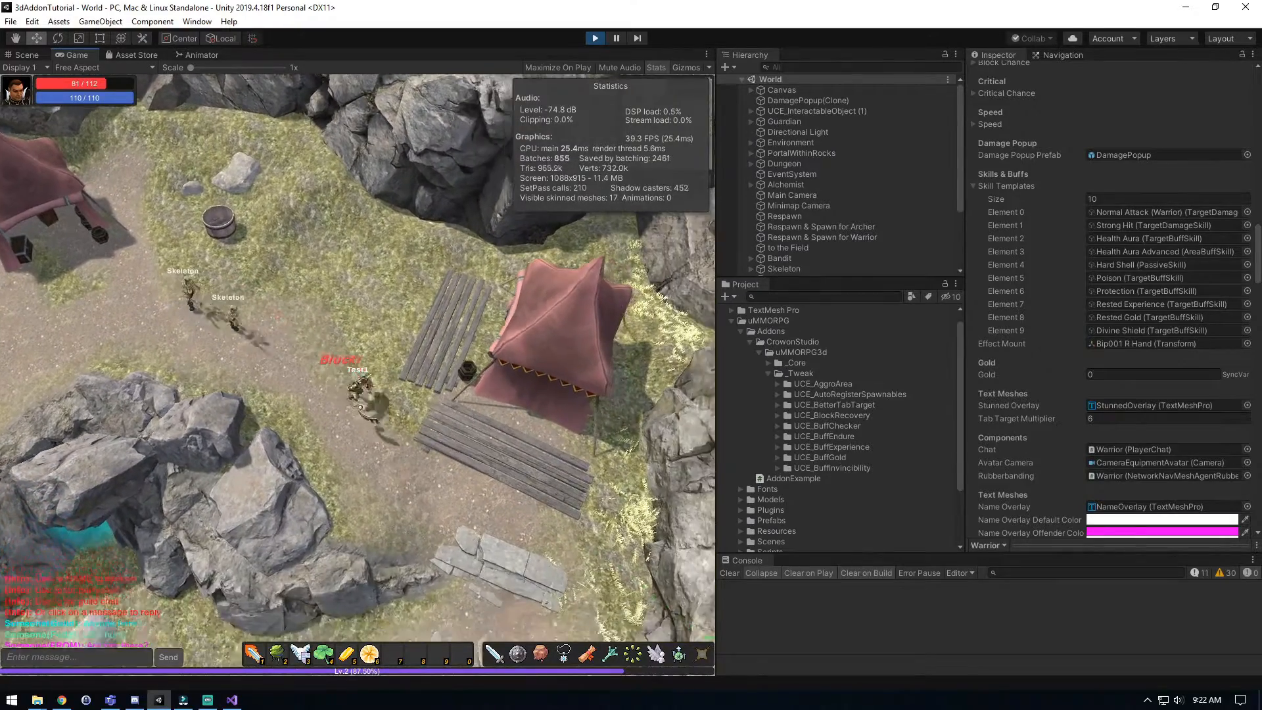
Retreat from the skeletons and walk the character back to the Alchemist in front of the temple.
key(s)
key(d)
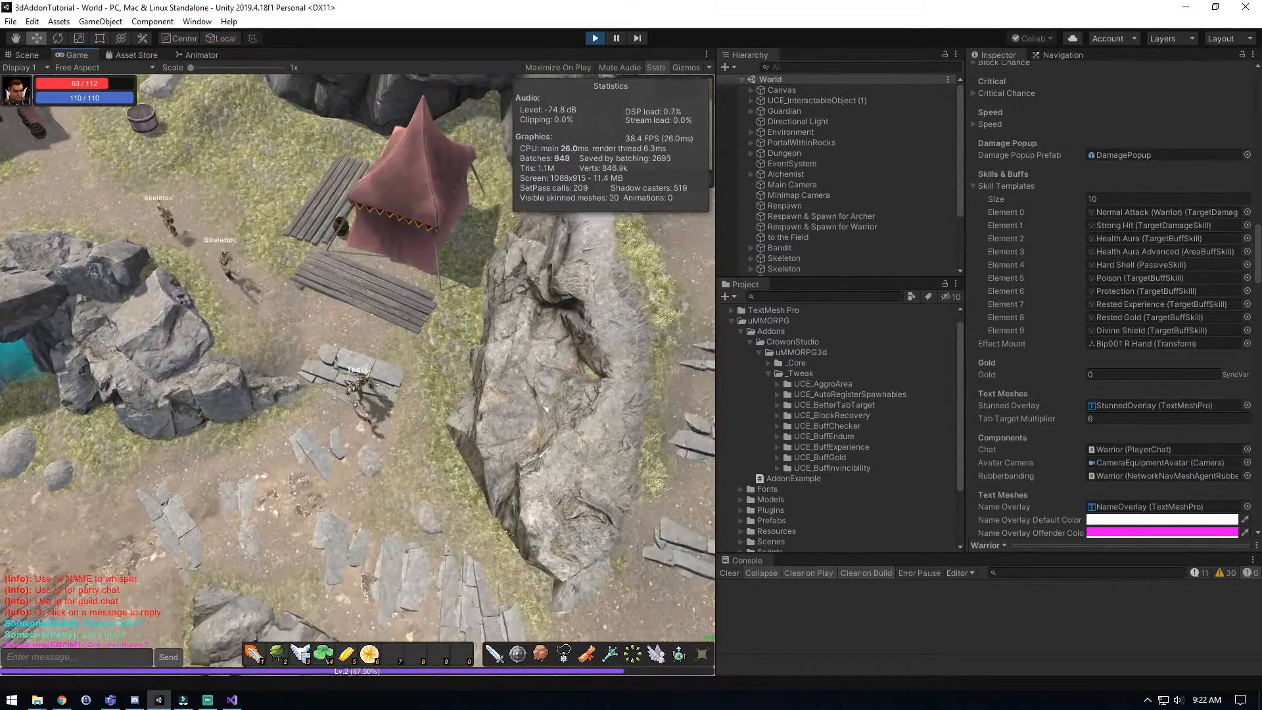
key(s)
key(d)
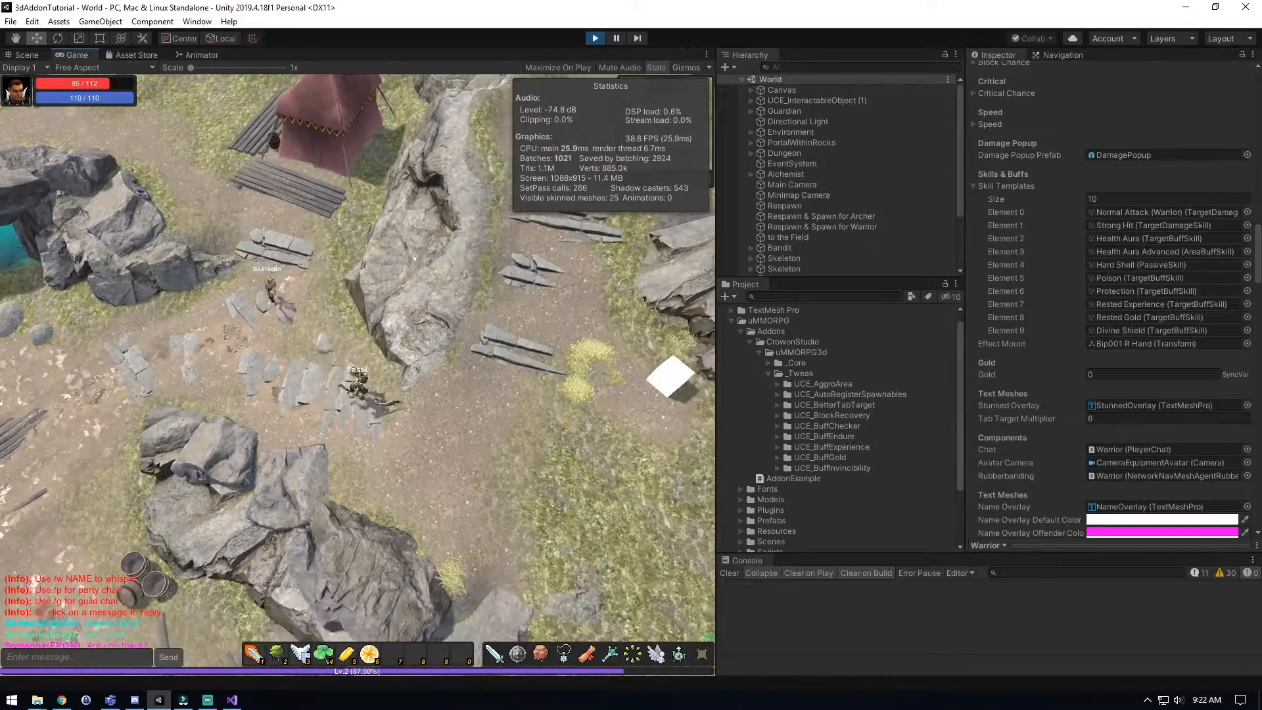
key(w)
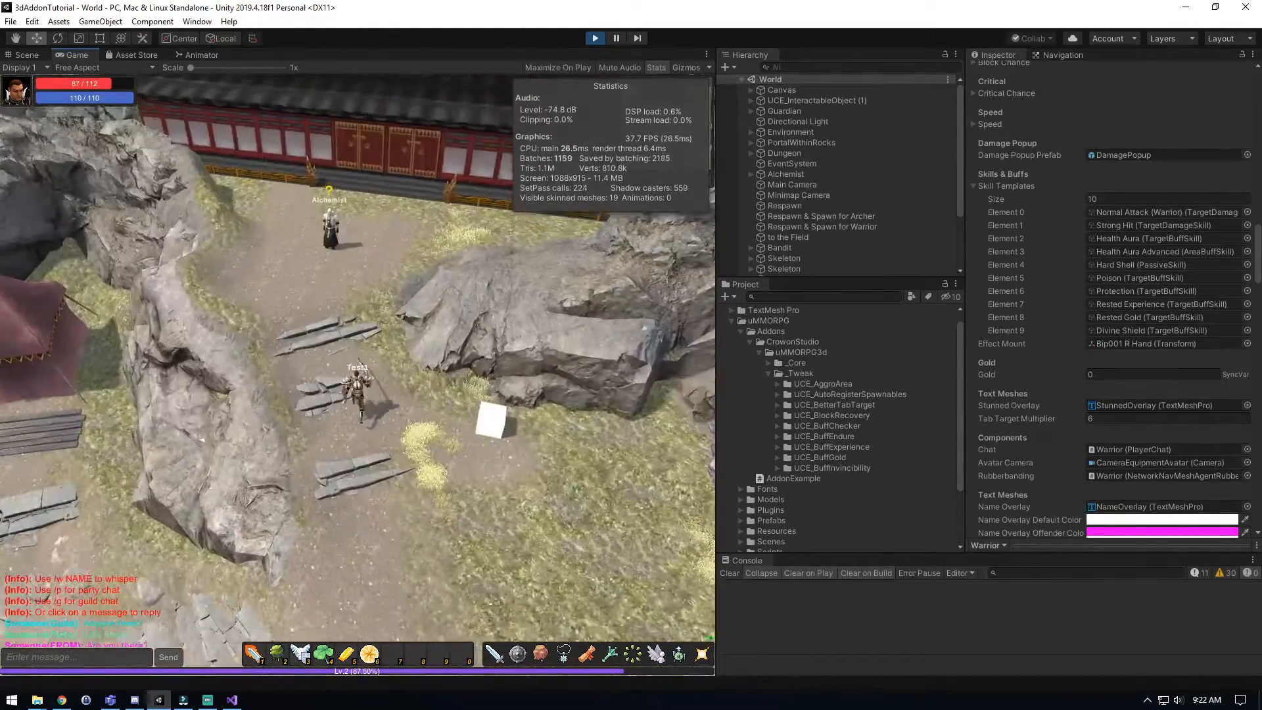
key(w)
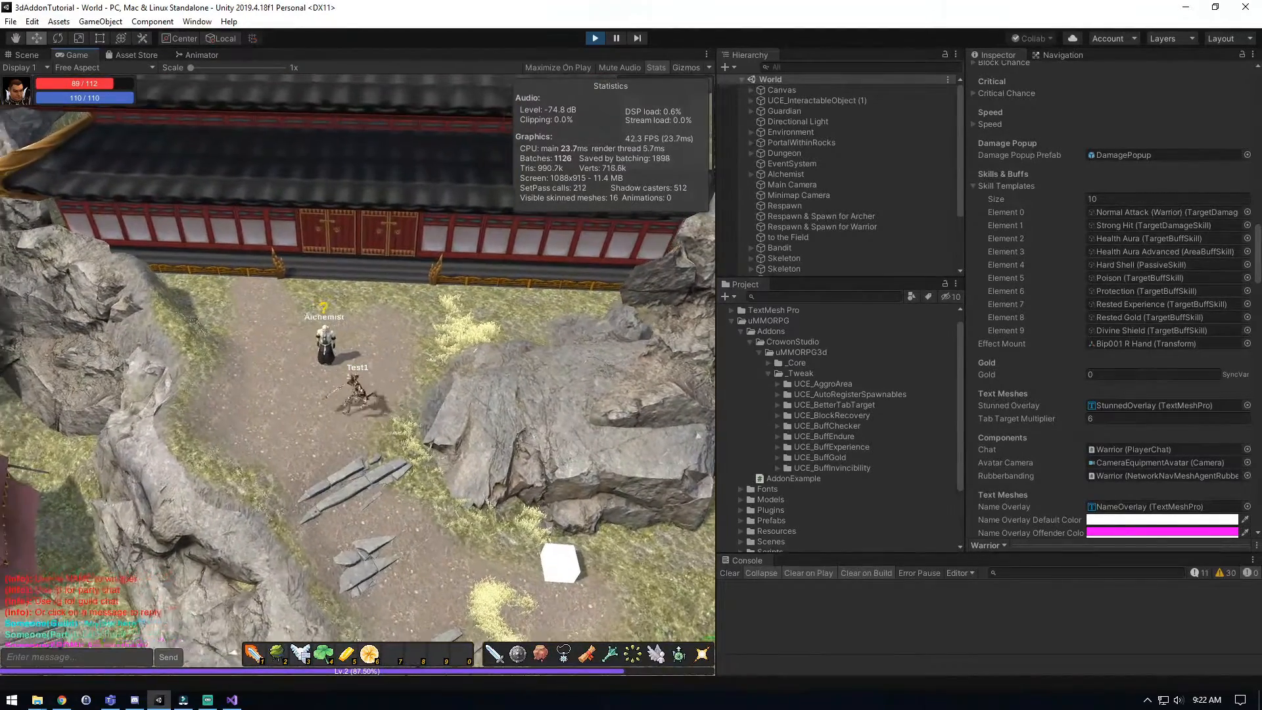